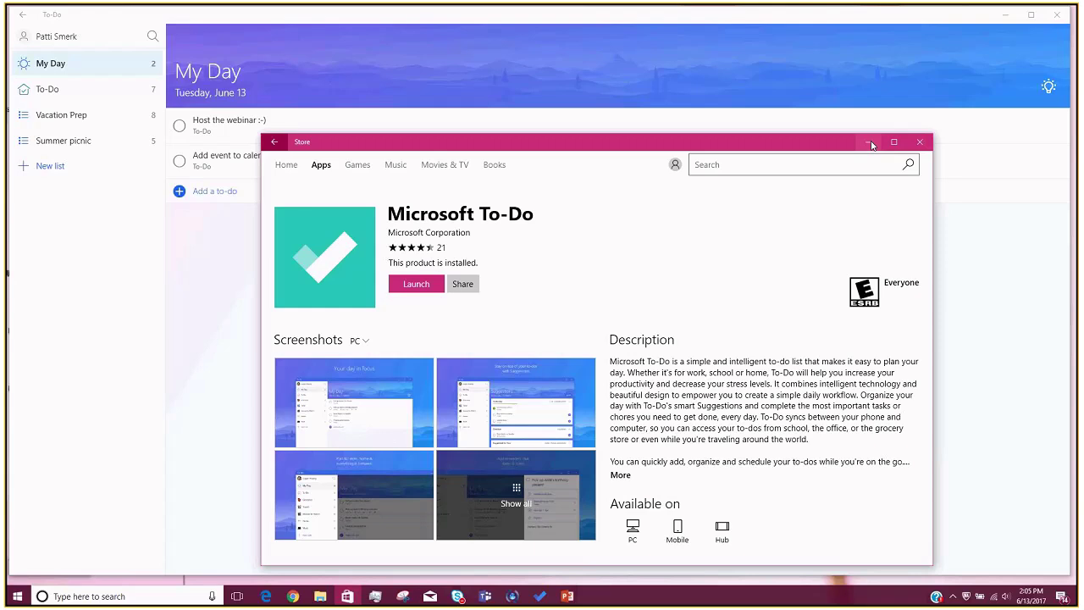
Minimize the Store window and create a new list named "Kitchen remodel" in To-Do.
left_click(868, 143)
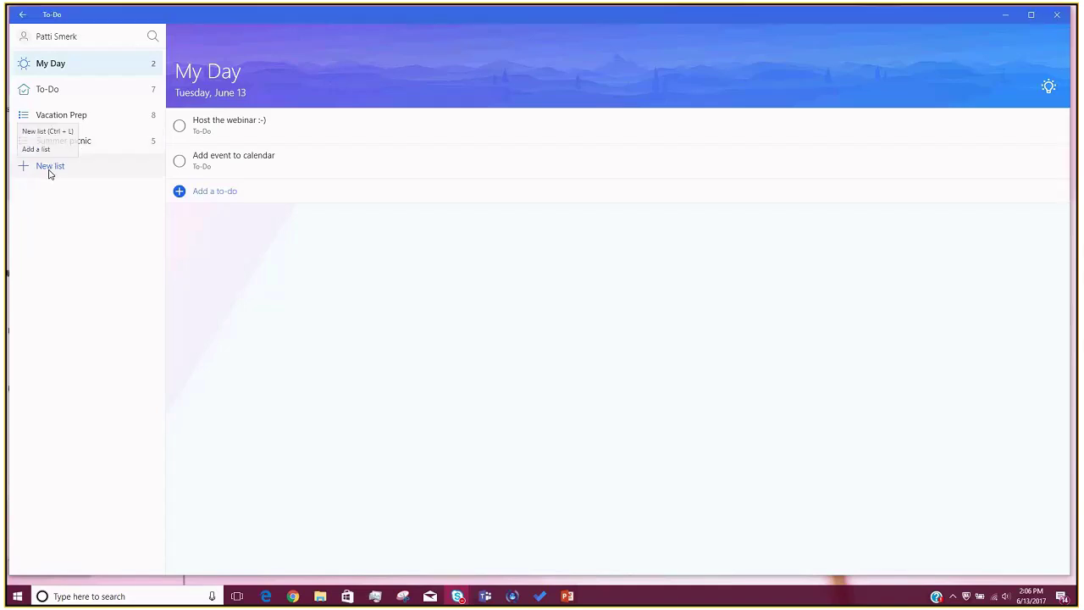
left_click(49, 170)
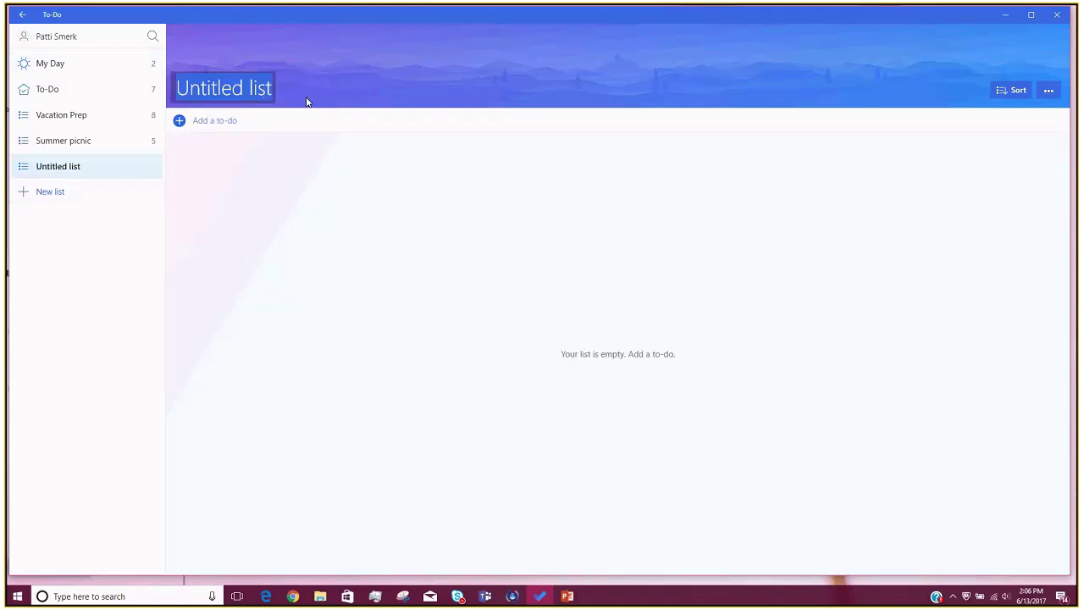
type("K")
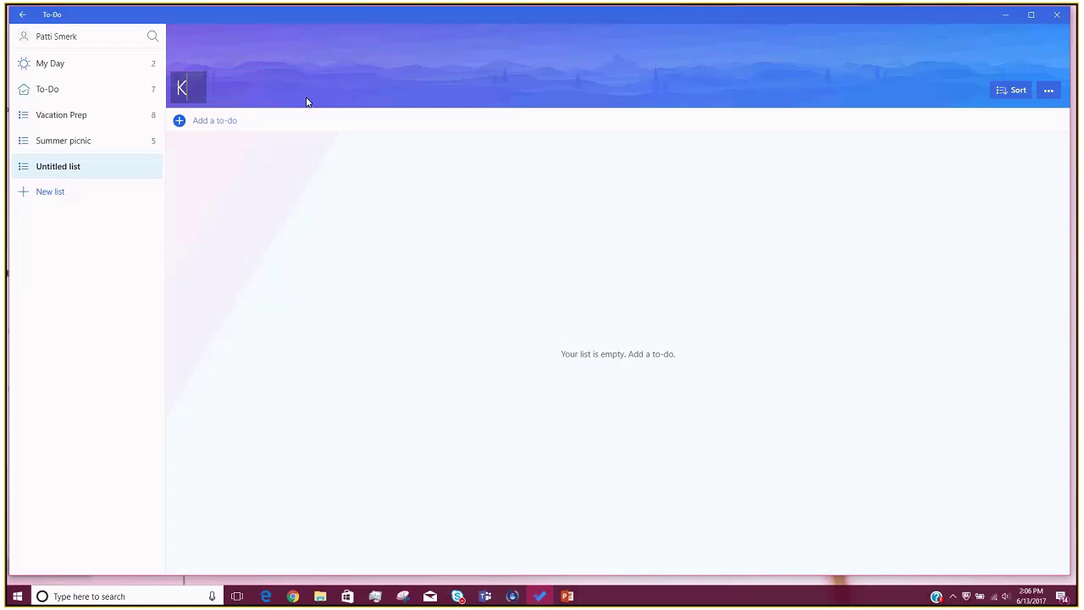
type("itchen remo")
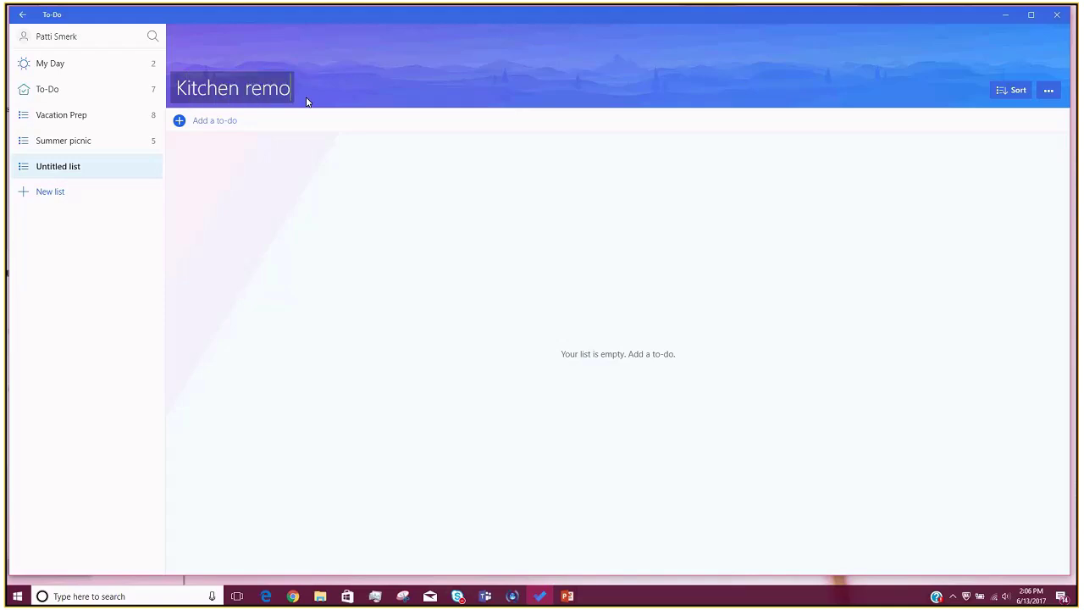
type("dle")
key("BackSpace")
key("BackSpace")
type("el")
key("Return")
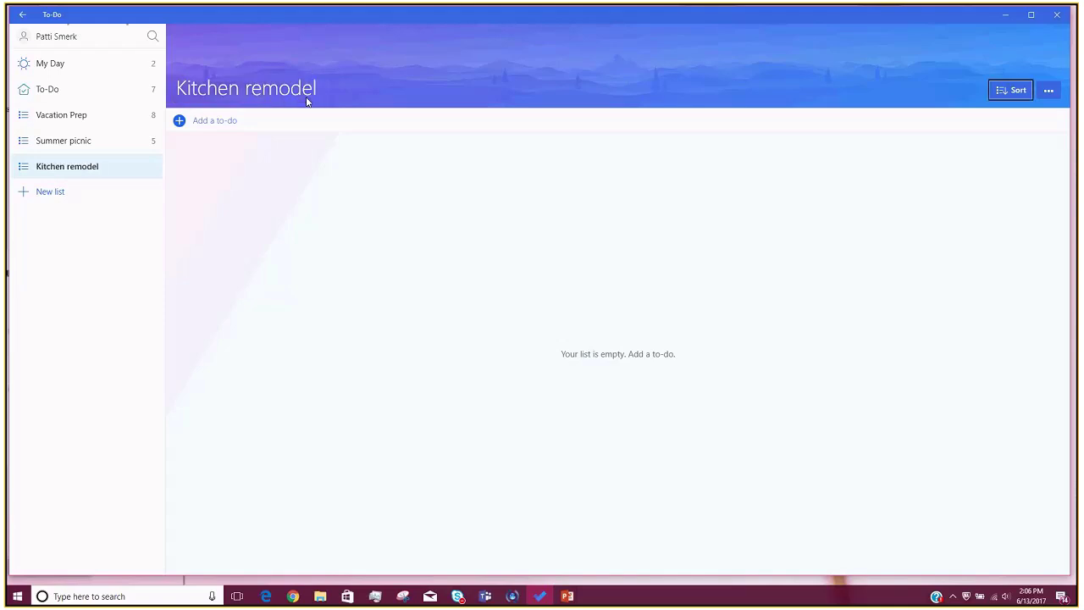
Add the to-do "Research activities" to the Vacation Prep list.
left_click(96, 167)
left_click(62, 120)
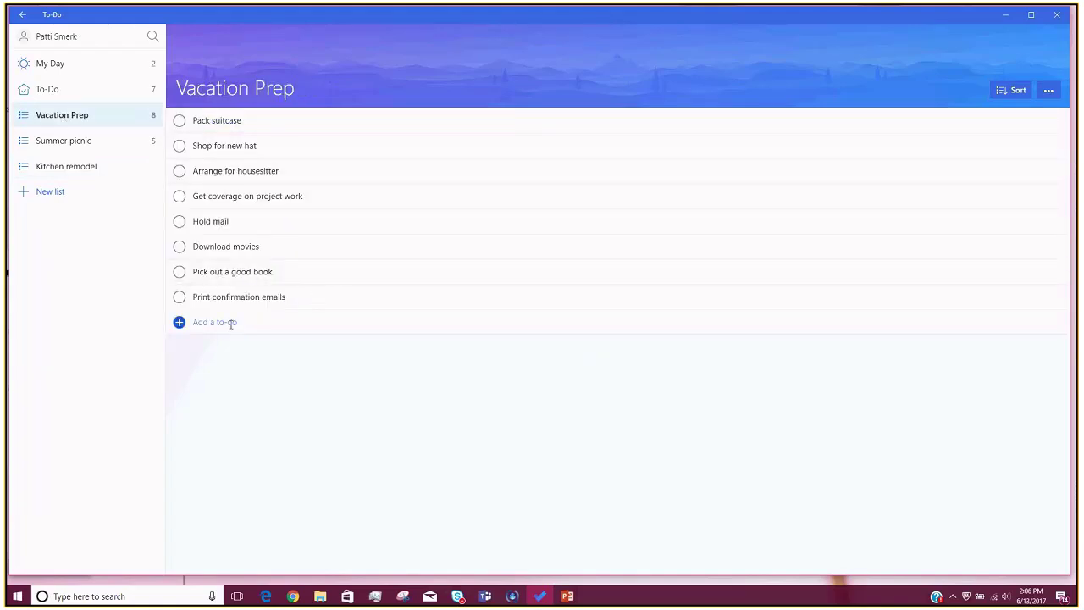
left_click(180, 323)
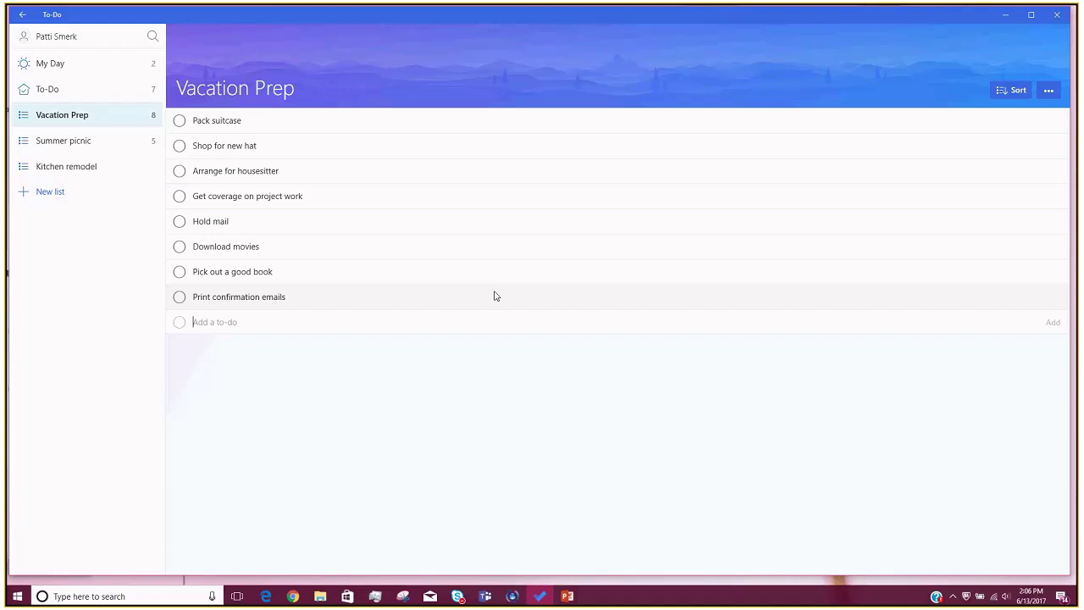
type("Research activities")
key("Return")
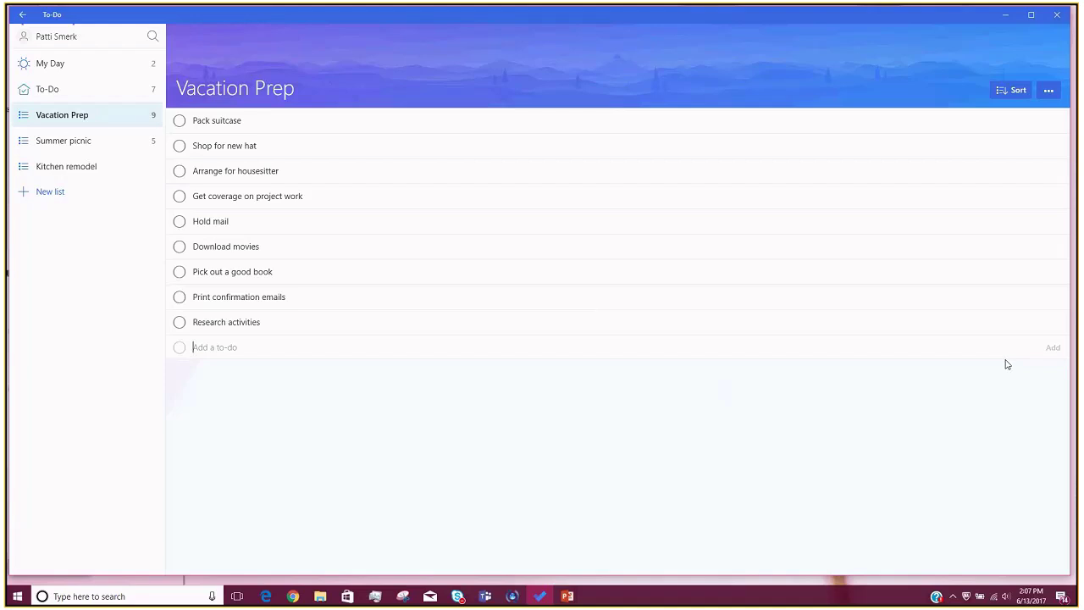
Examine the sorting choices and the additional list options, such as themes, for the Vacation Prep list.
left_click(1009, 94)
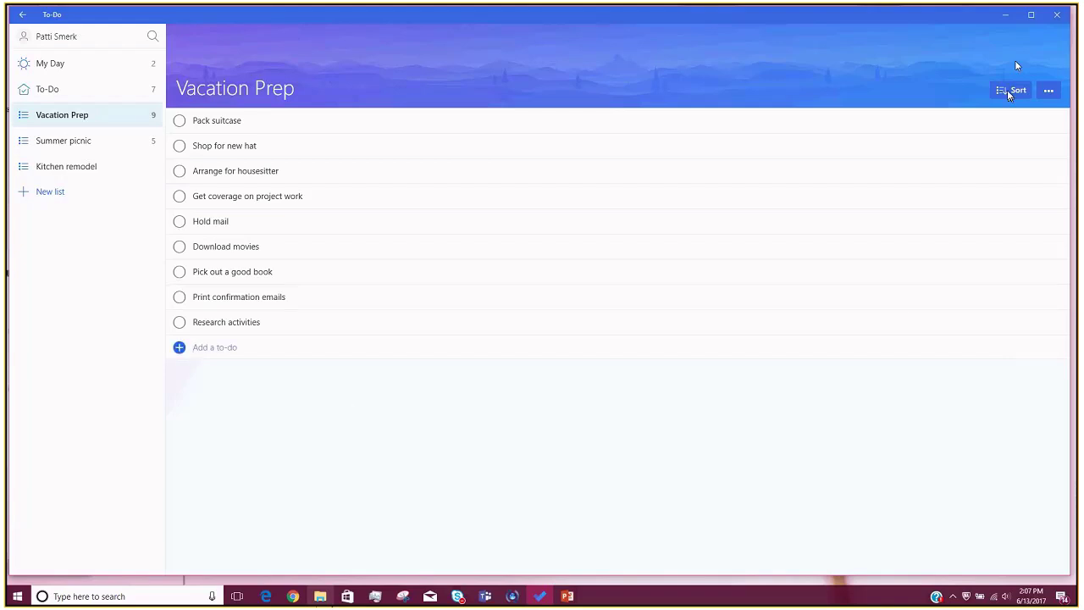
left_click(1010, 90)
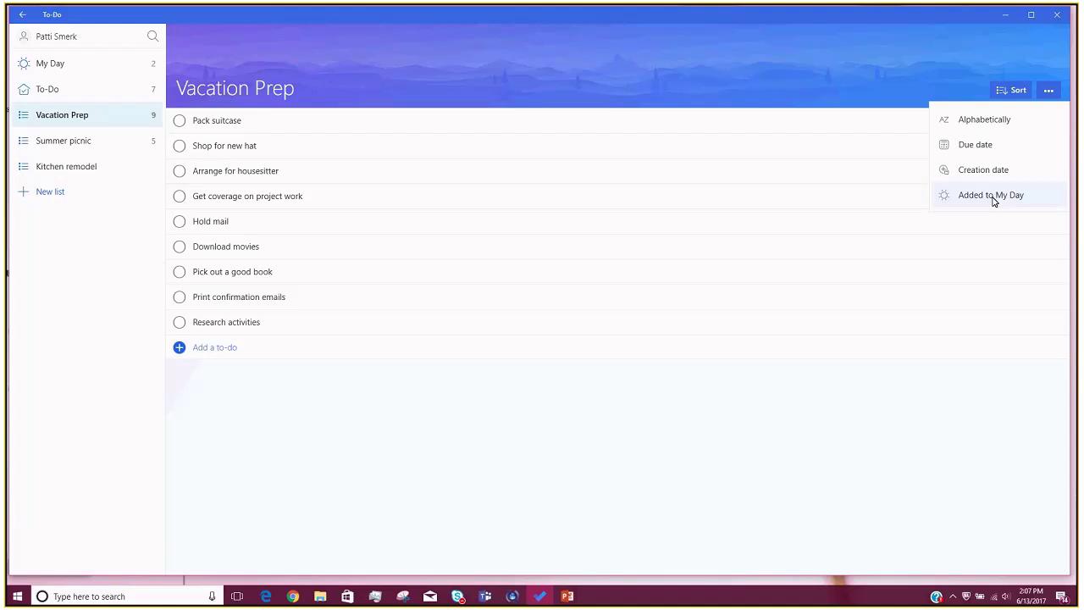
left_click(1049, 91)
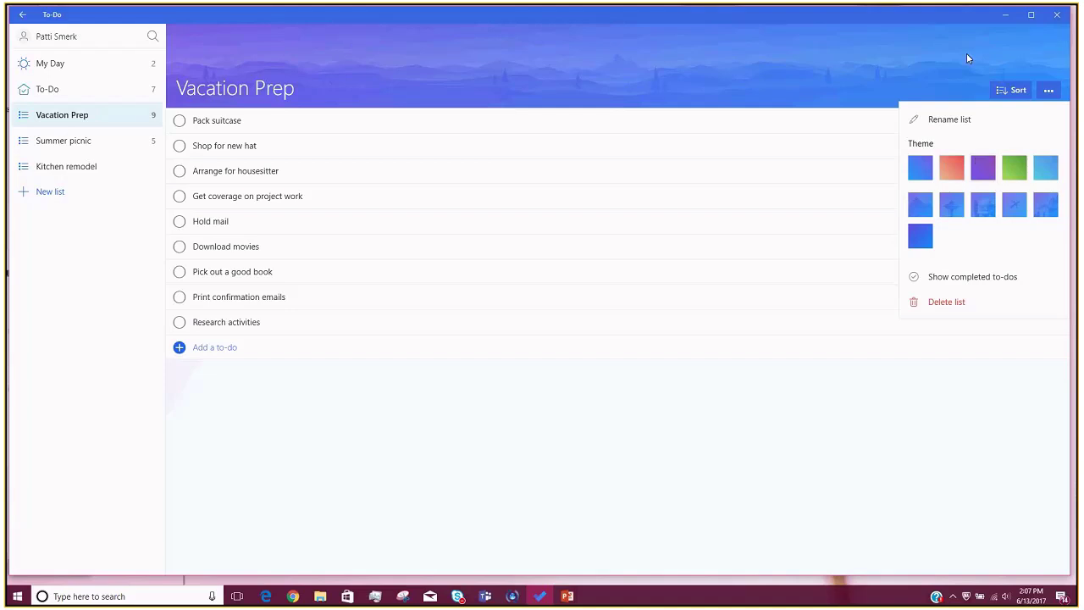
left_click(658, 263)
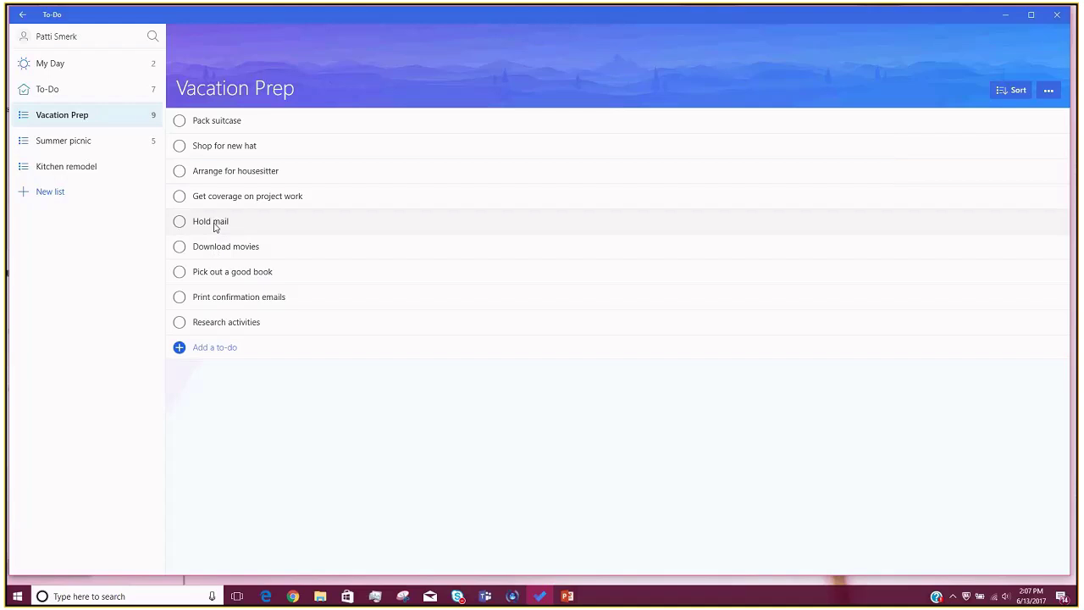
Enter the note "Print hotel confirmation and car rental confirmation" for the "Print confirmation emails" to-do.
left_click(225, 298)
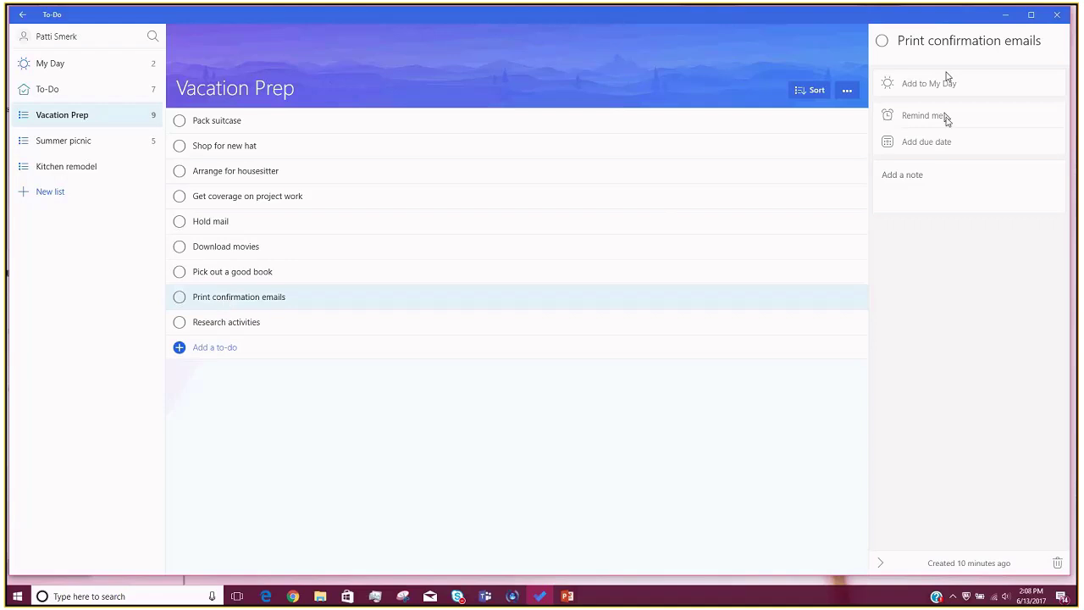
left_click(929, 178)
type("Print ")
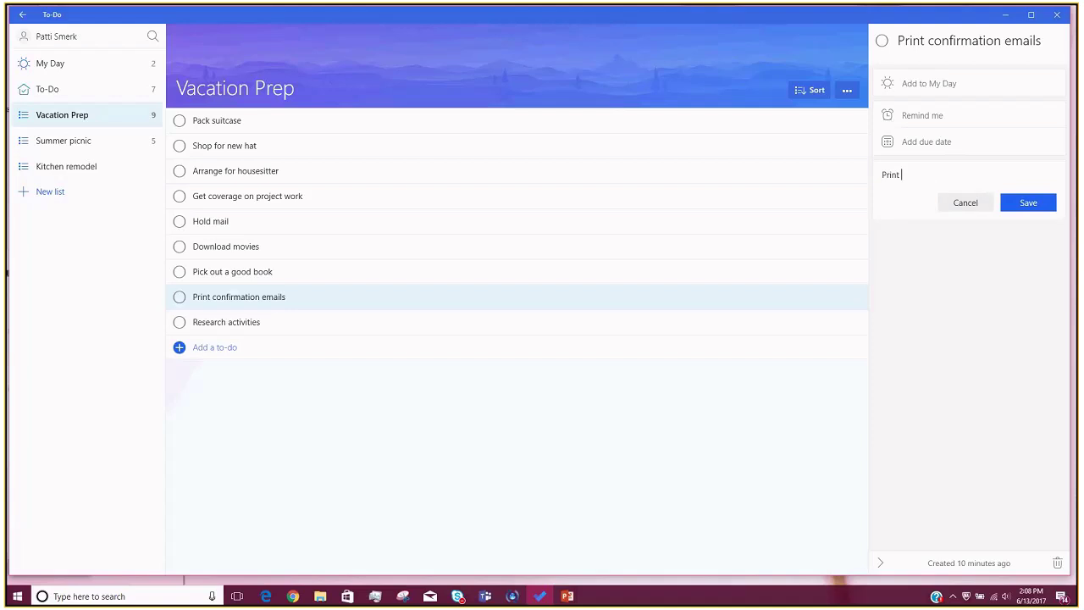
type("hotel confirma")
key("BackSpace")
key("BackSpace")
key("BackSpace")
key("BackSpace")
key("BackSpace")
type("irmation and car rental confirma")
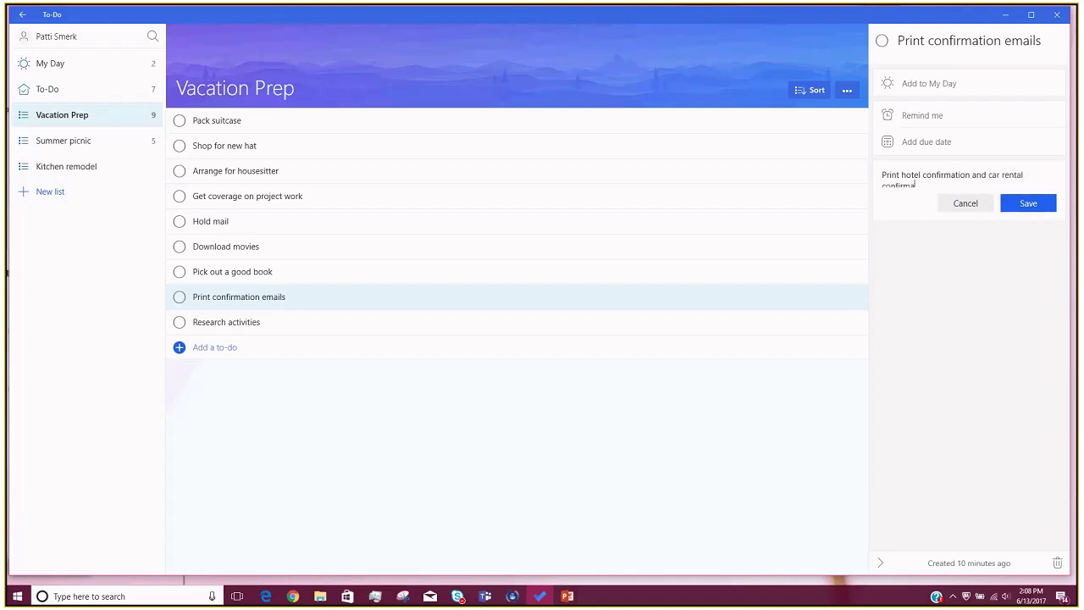
type("tion")
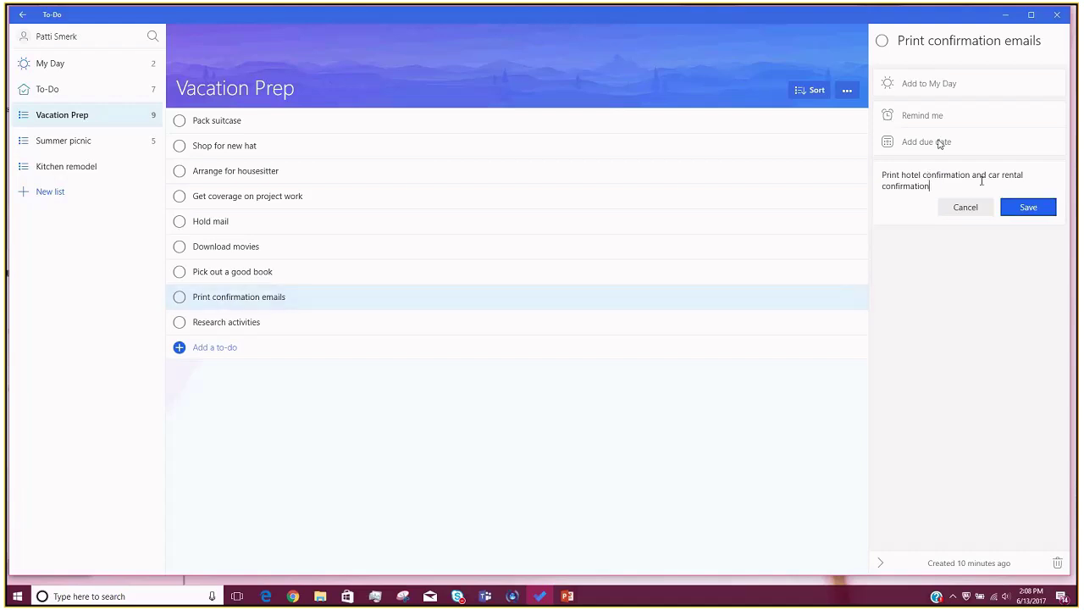
Make "Print confirmation emails" due tomorrow at first, and replace that due date with Monday, June 26 picked from the calendar.
left_click(940, 144)
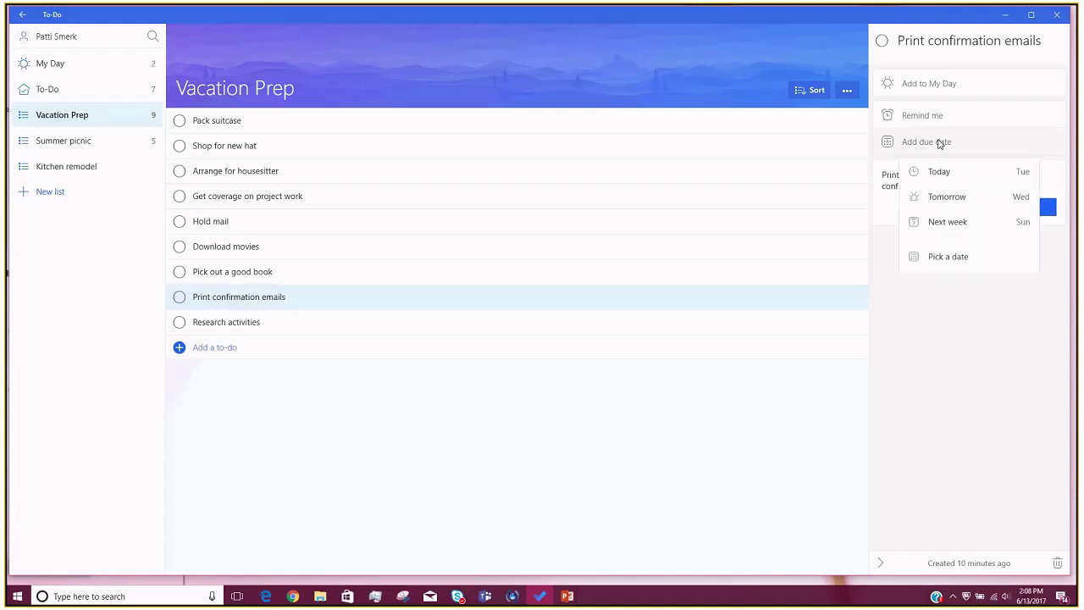
left_click(947, 201)
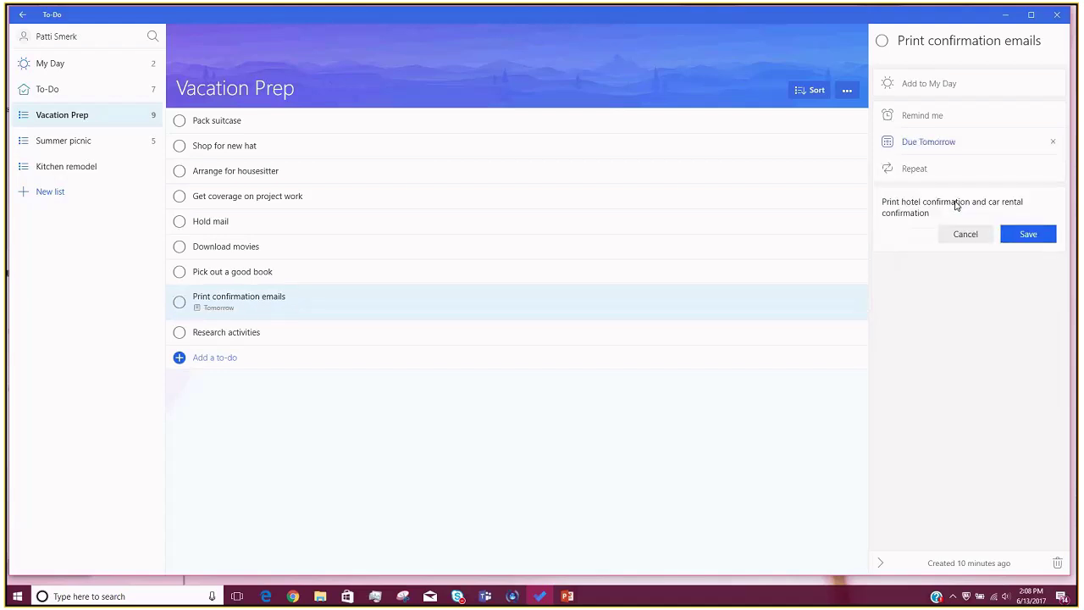
left_click(938, 144)
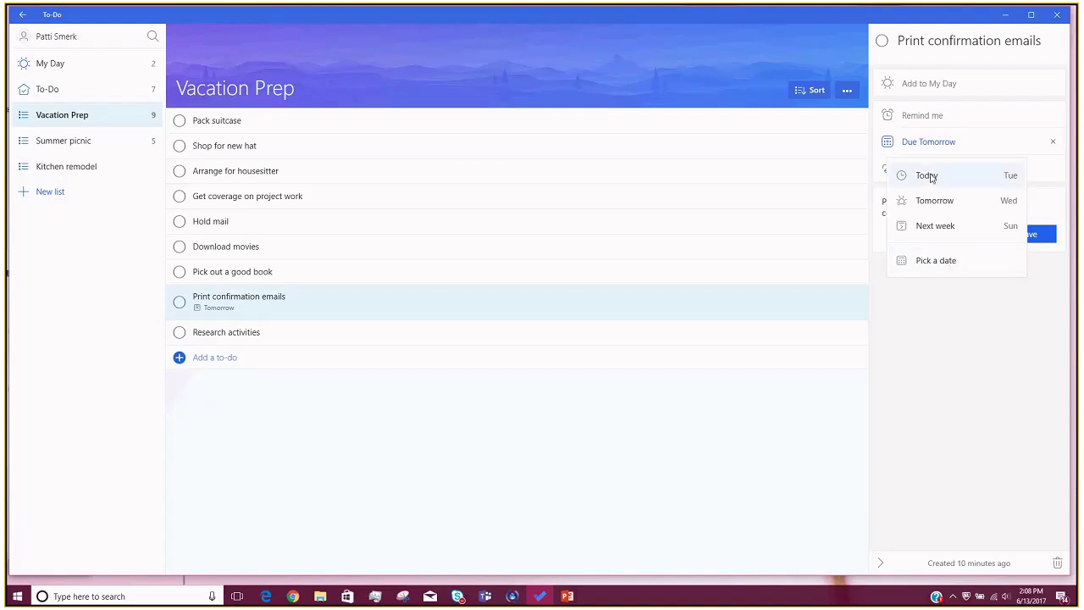
left_click(929, 263)
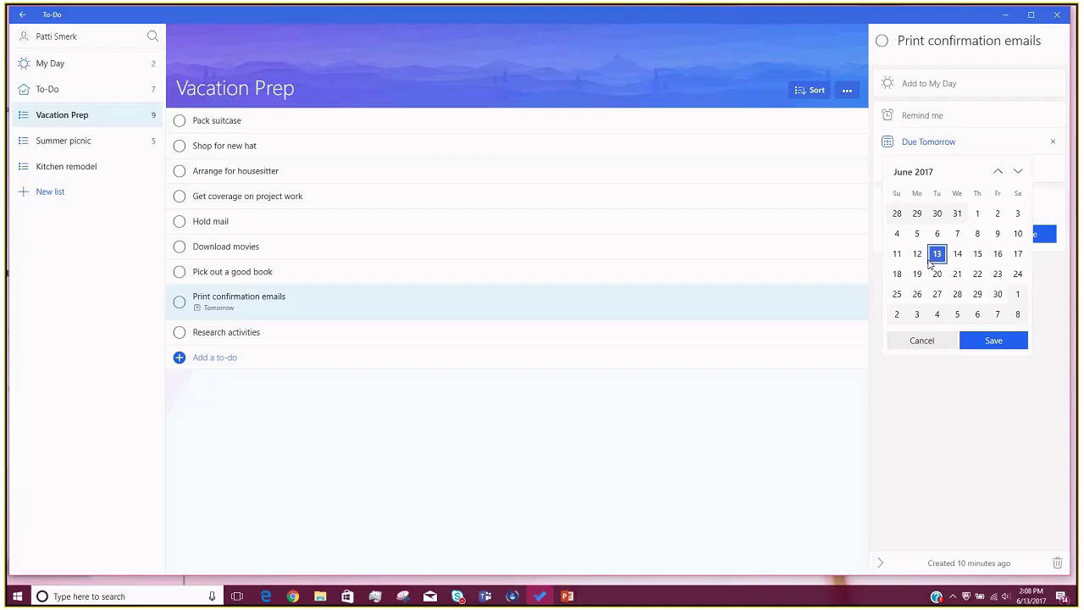
left_click(1004, 343)
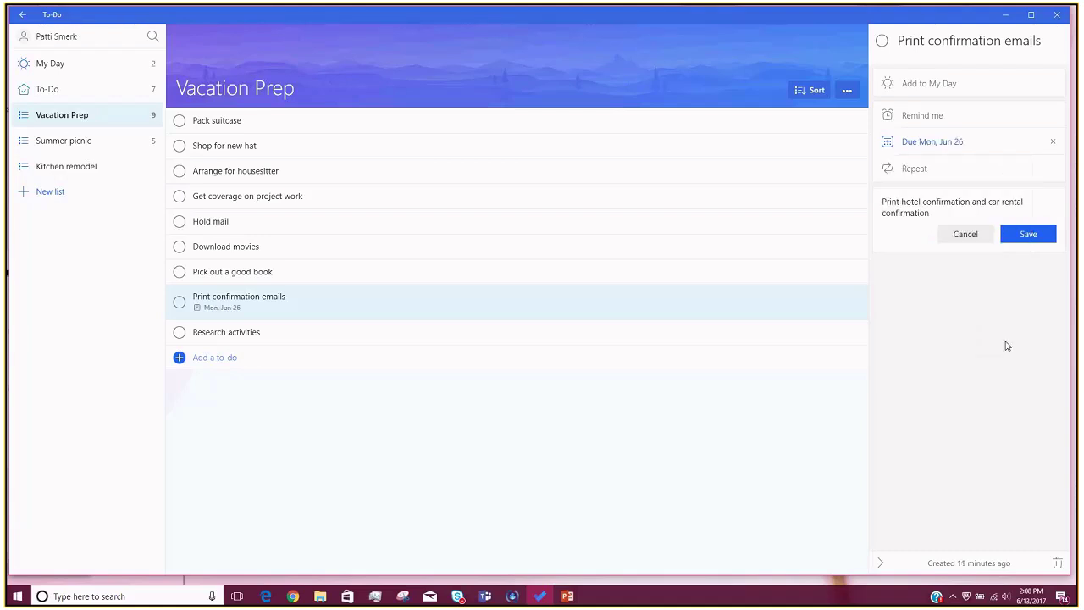
Set a reminder for next week, Sunday at 9:00 AM, on "Print confirmation emails" and save its note.
left_click(938, 119)
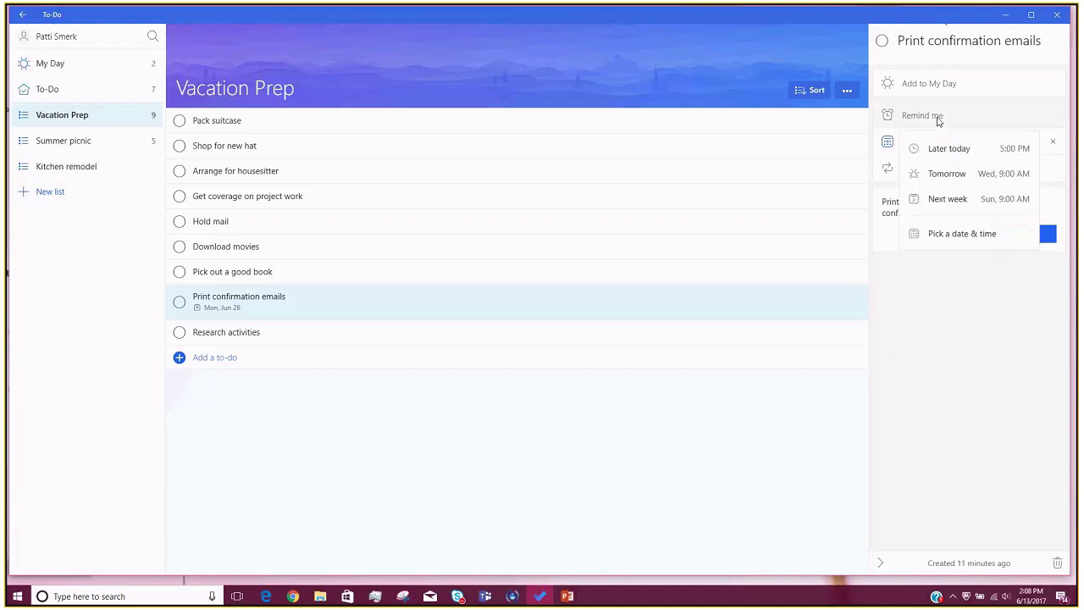
left_click(962, 198)
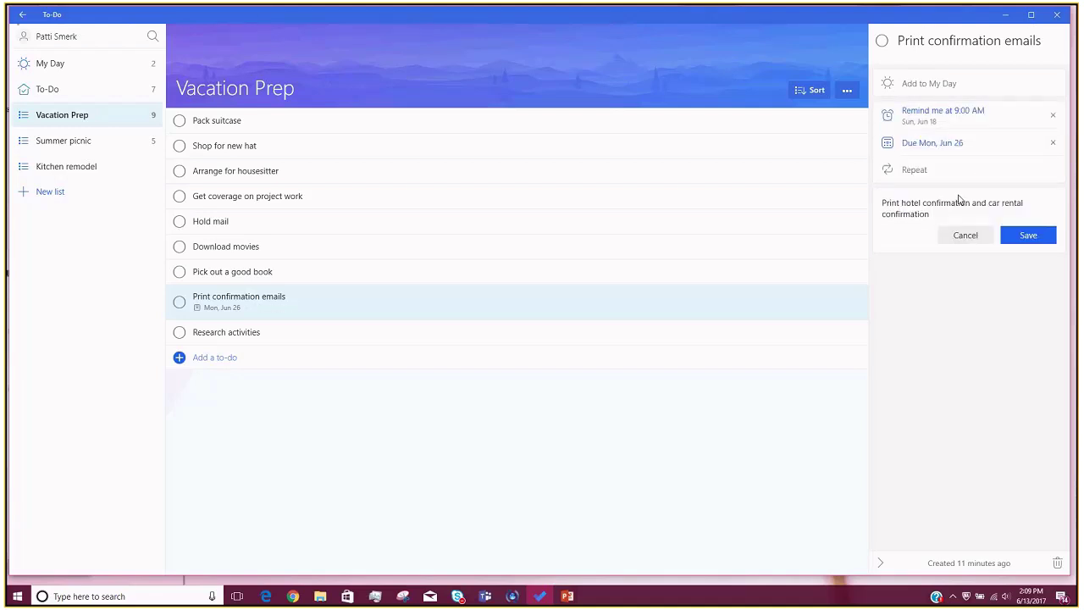
left_click(1027, 236)
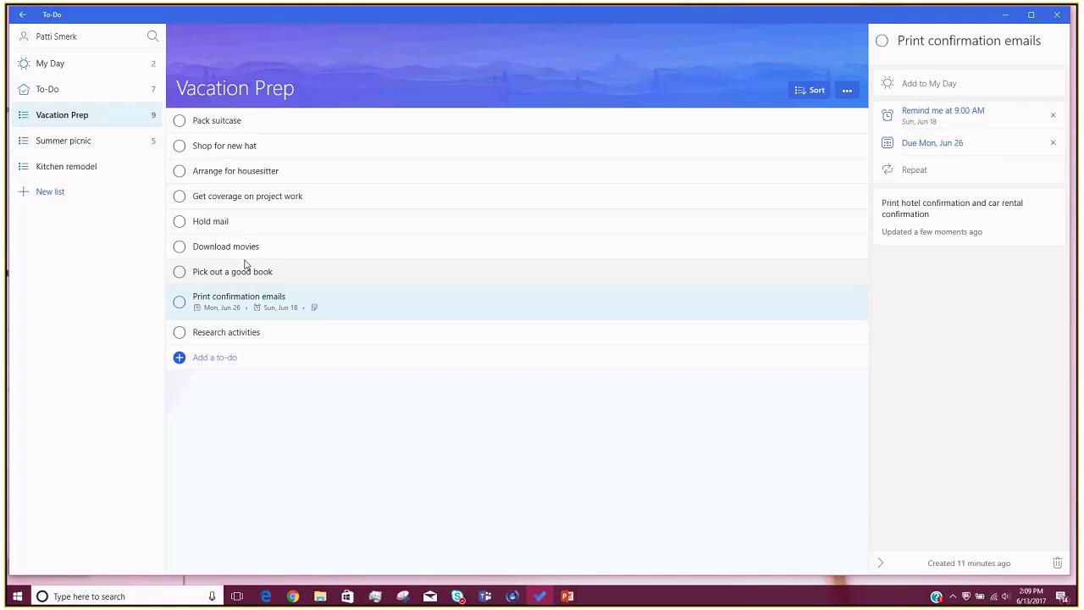
Move the "Research activities" to-do from Vacation Prep to the Summer picnic list and open that list.
left_click(260, 336)
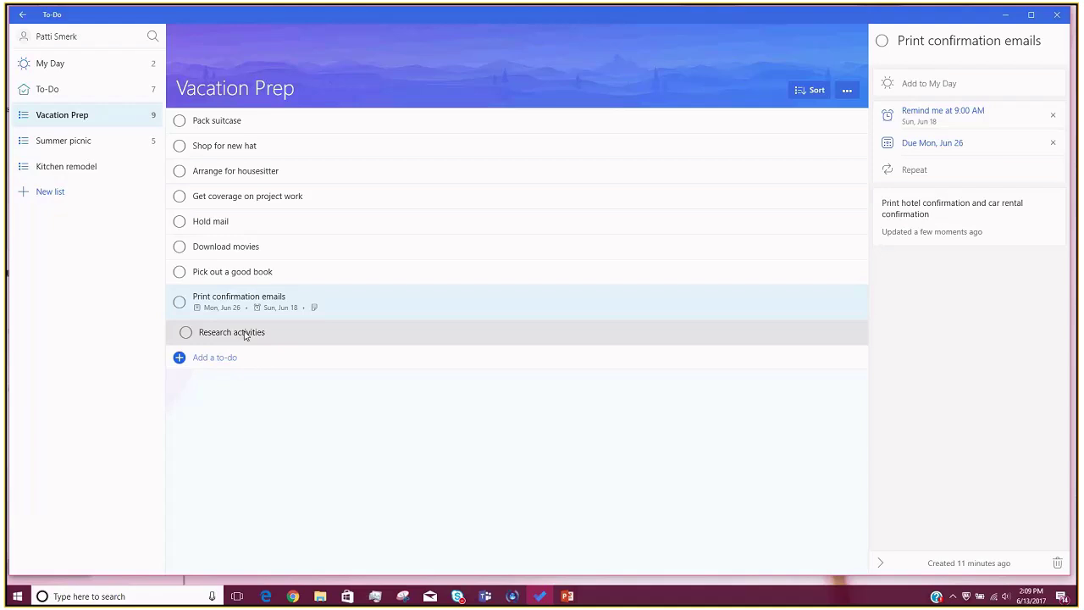
left_click(186, 332)
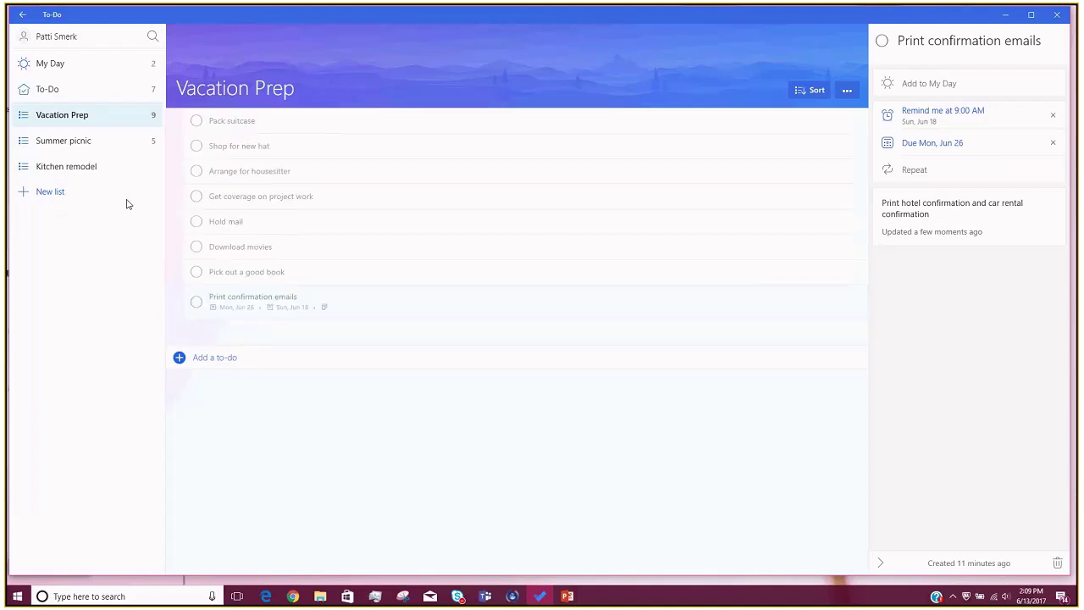
left_click(113, 141)
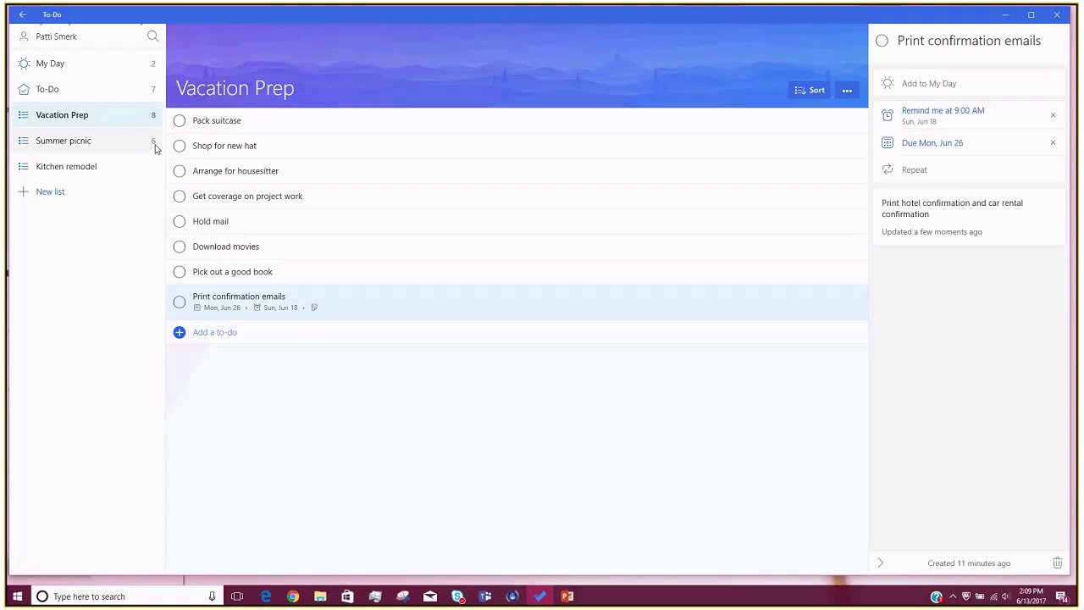
left_click(106, 144)
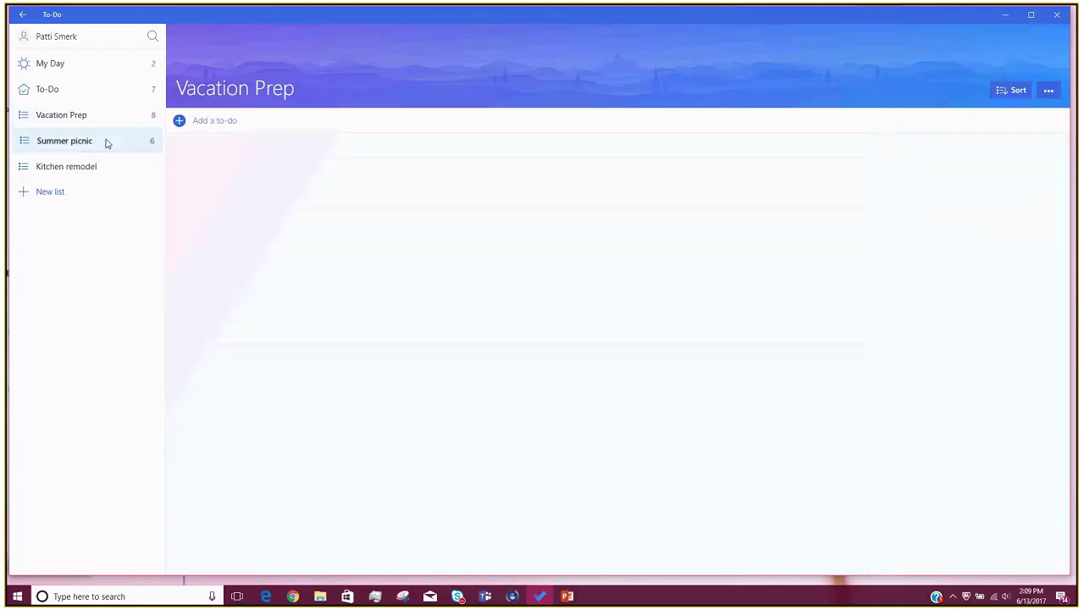
left_click(225, 263)
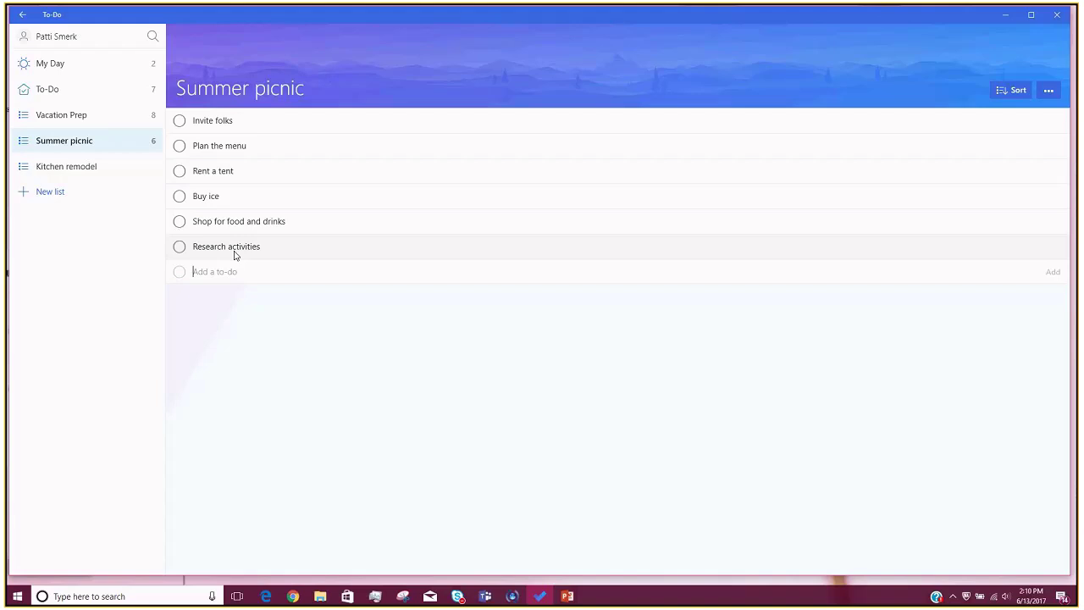
Create a new list named with the account owner's first name.
left_click(63, 196)
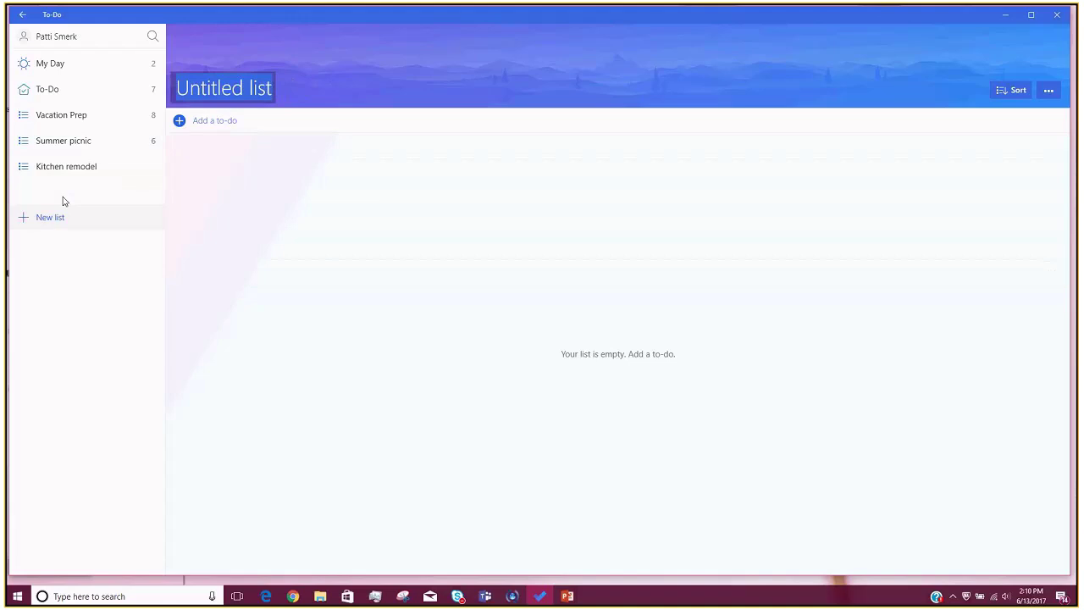
key("BackSpace")
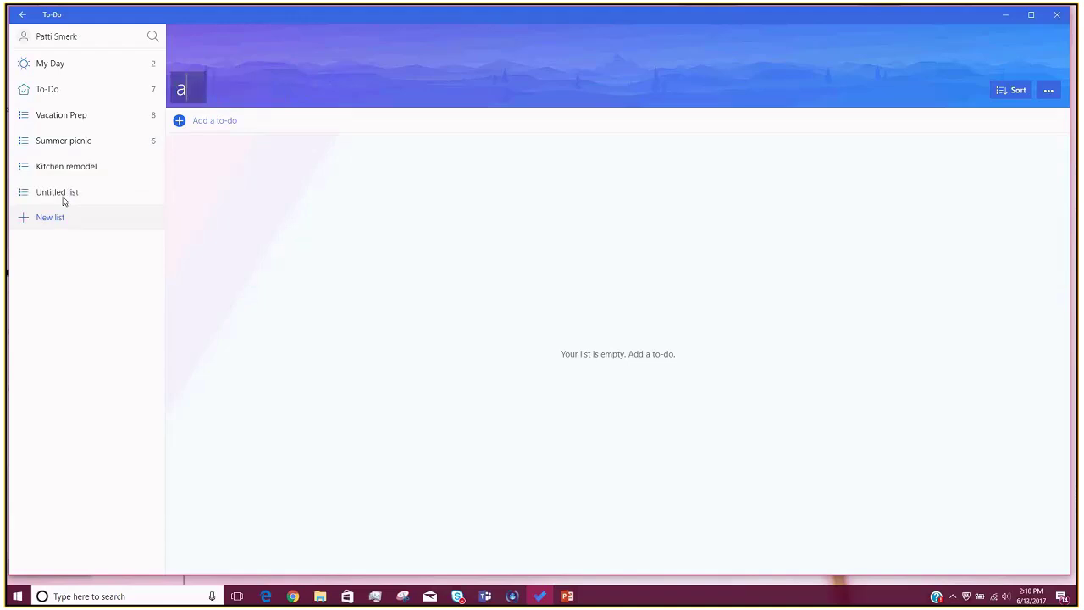
type("Patti")
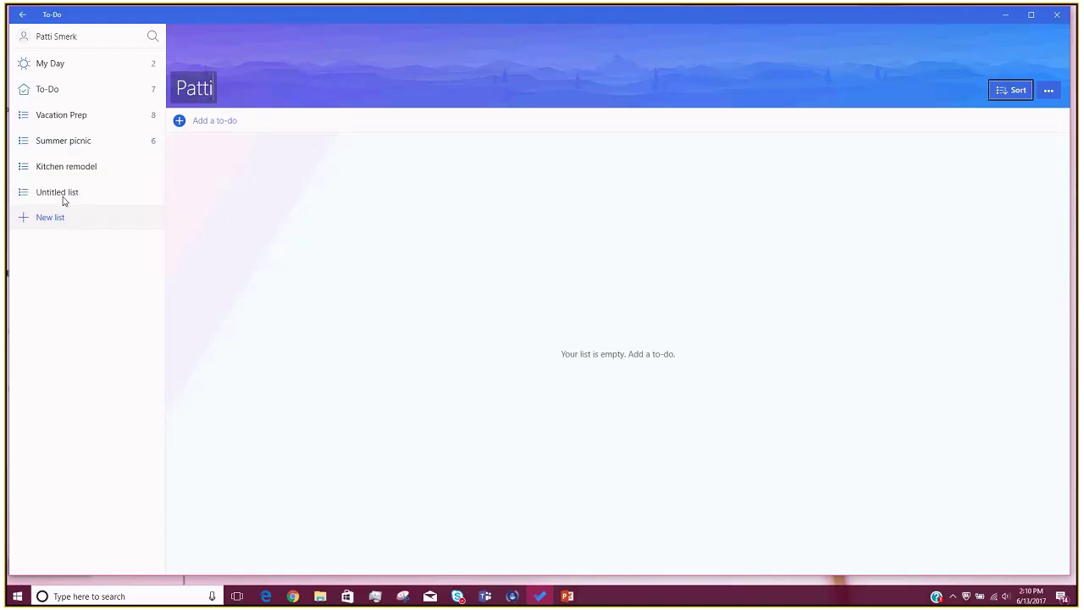
key("Return")
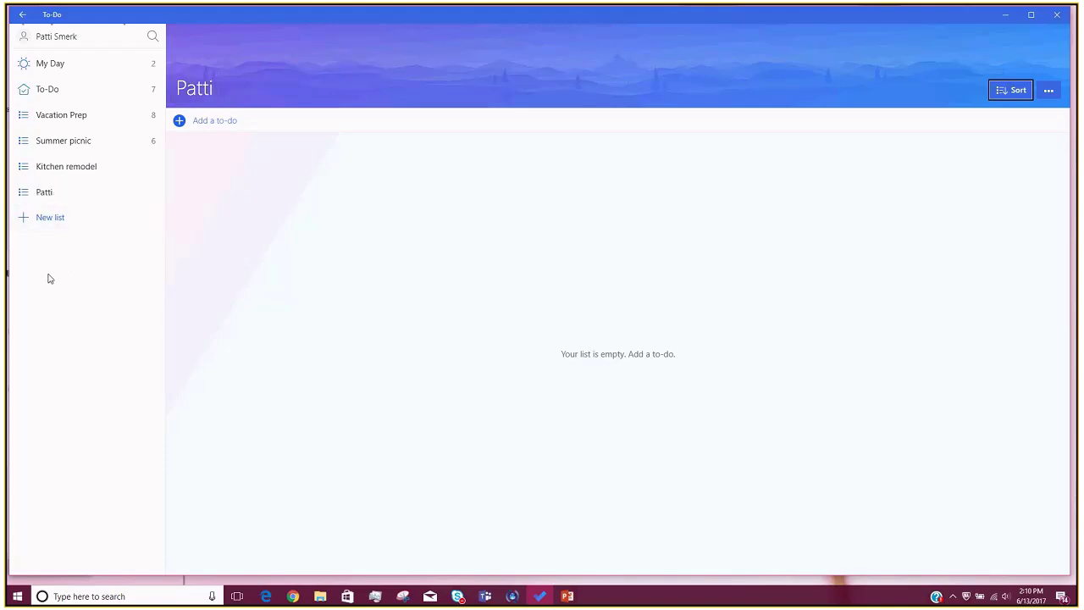
Create another new list, named with a colleague's first name.
left_click(49, 220)
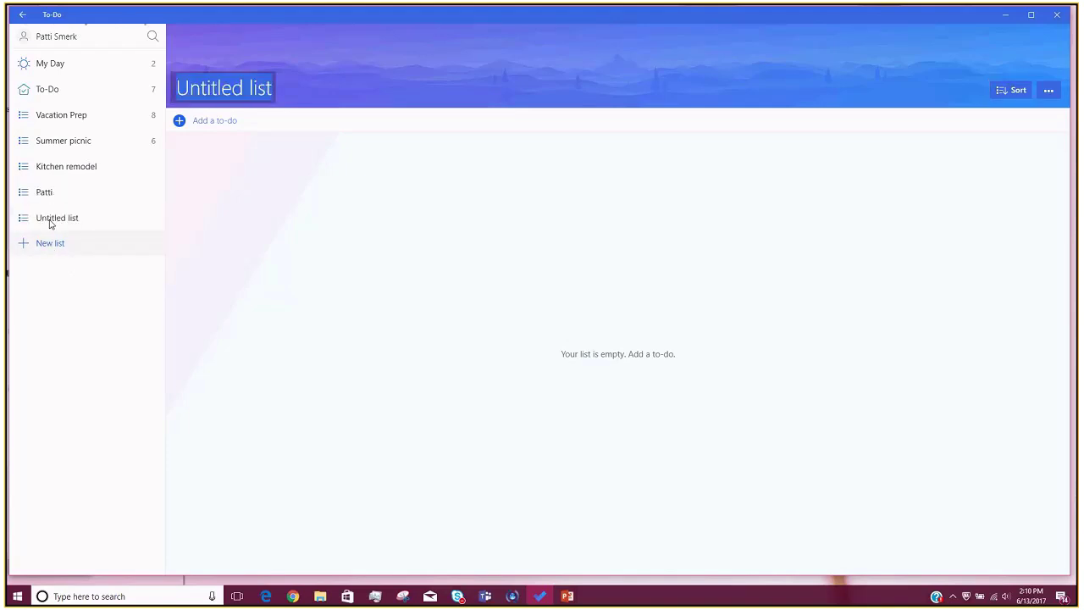
type("Kayla")
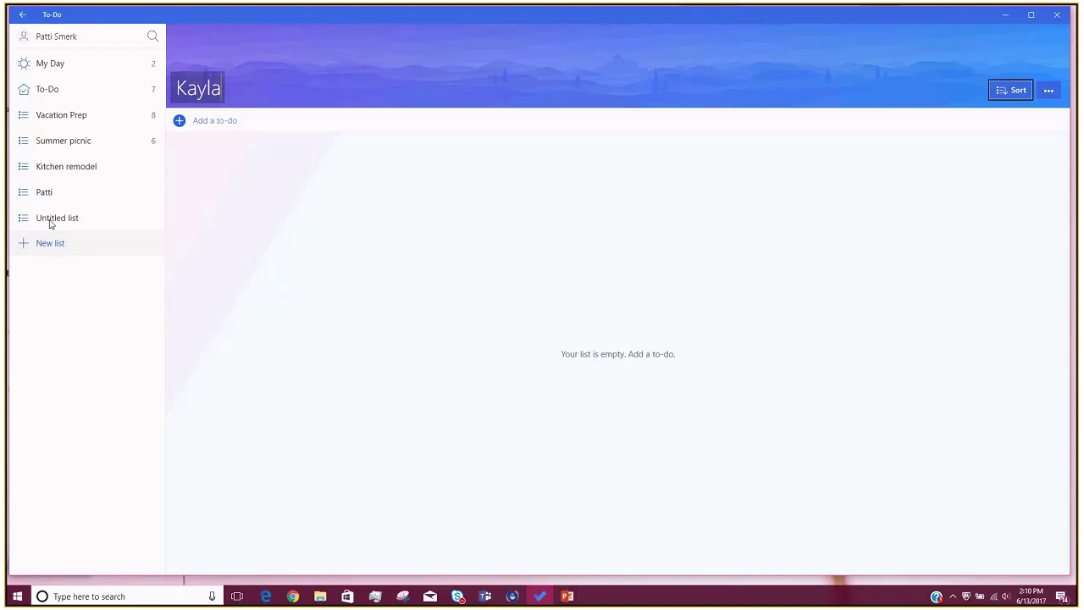
key("Return")
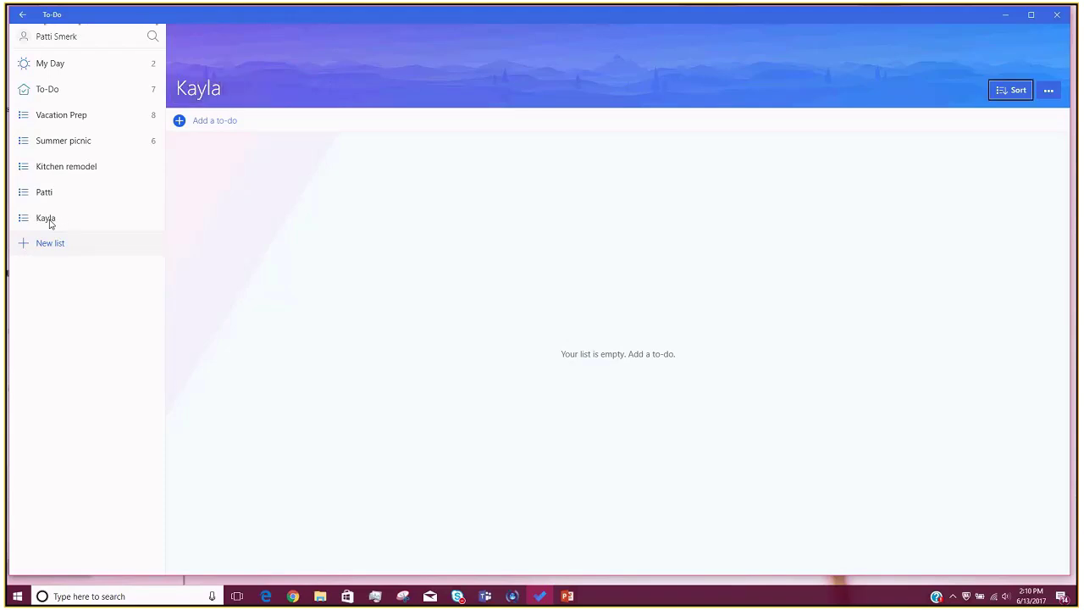
Move the "Plan the menu" and "Invite folks" to-dos from Summer picnic to the colleague's list.
left_click(76, 142)
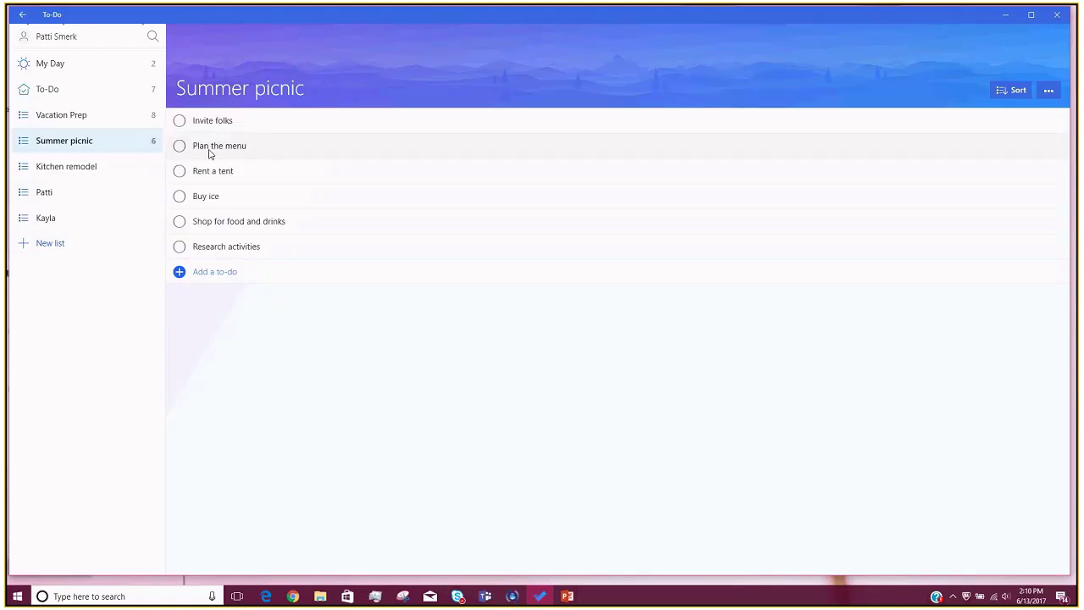
left_click_drag(209, 153, 46, 219)
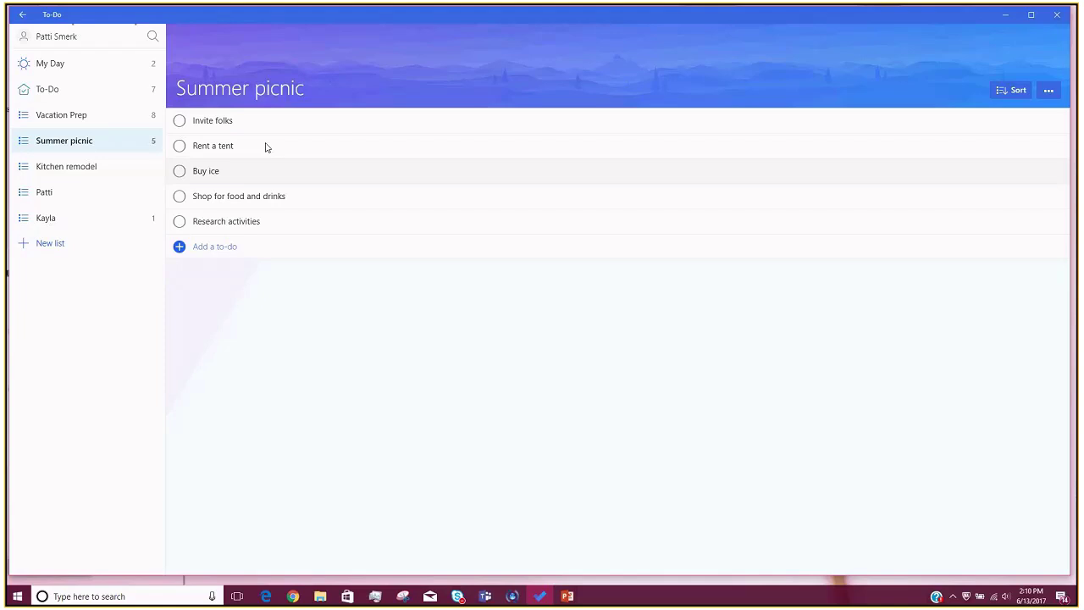
left_click_drag(245, 121, 203, 225)
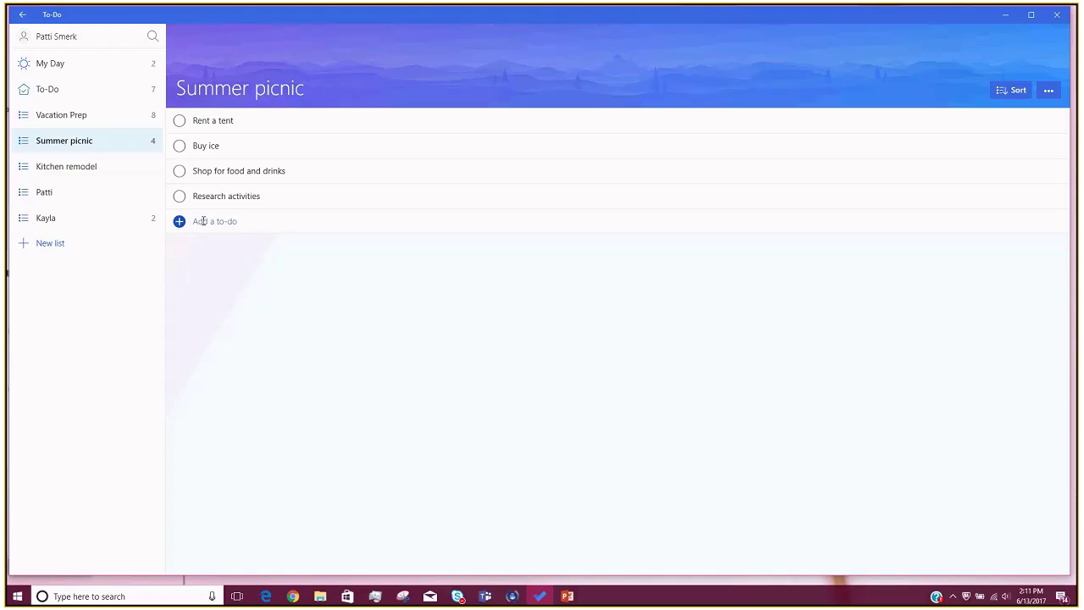
Add the "Install software" to-do from the To-Do list to My Day and open My Day.
left_click(51, 64)
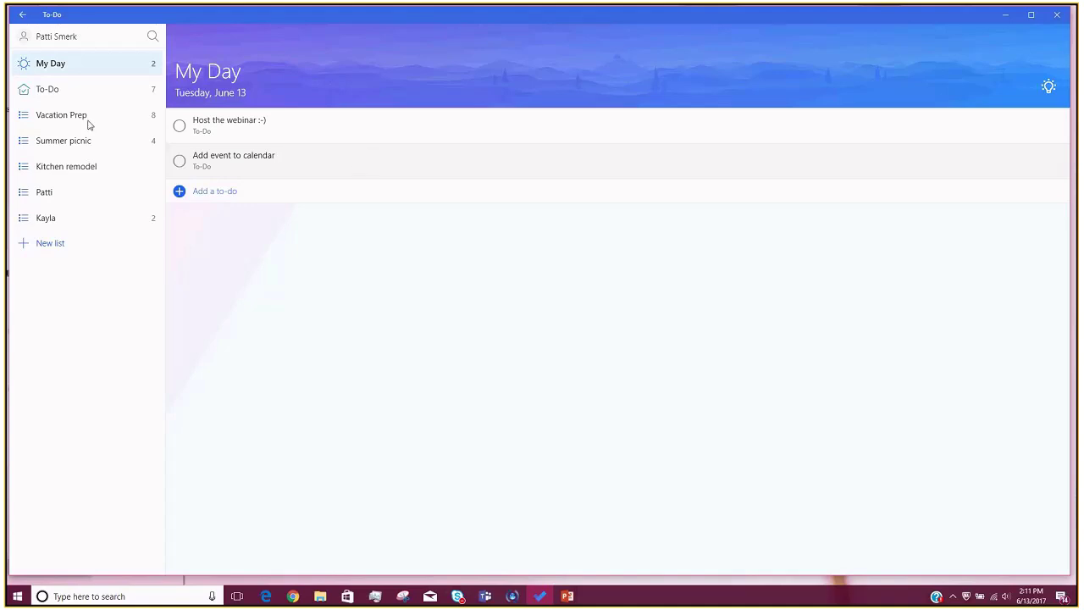
left_click(49, 93)
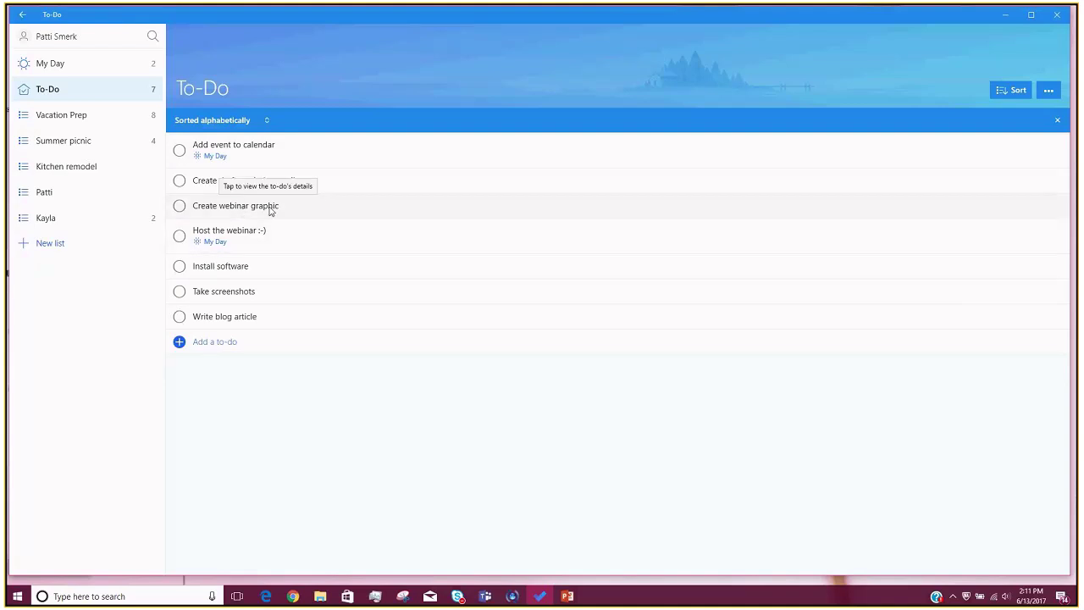
left_click_drag(248, 271, 91, 66)
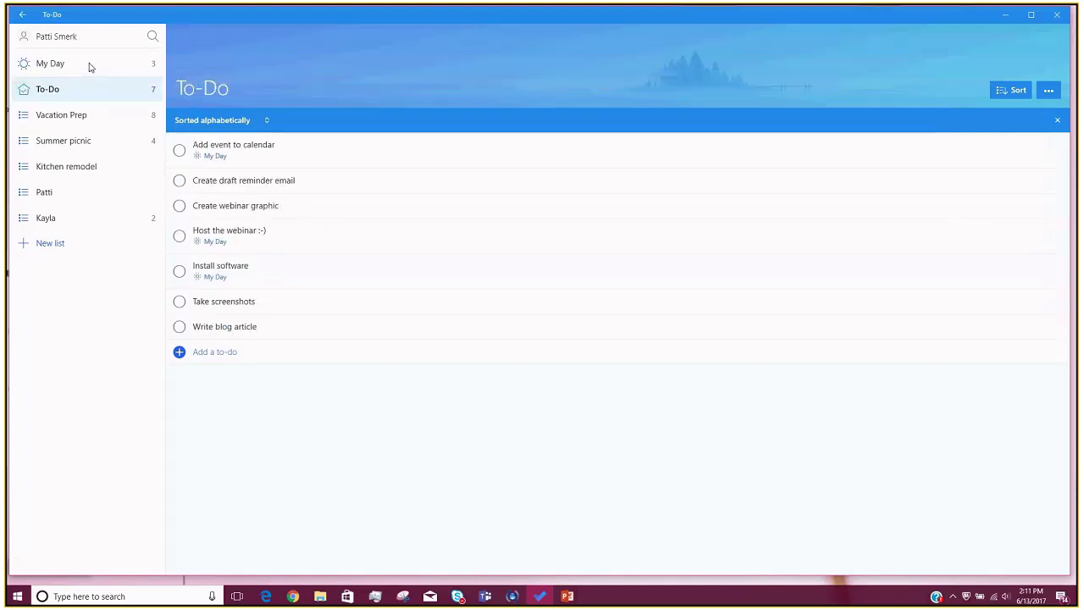
left_click(91, 66)
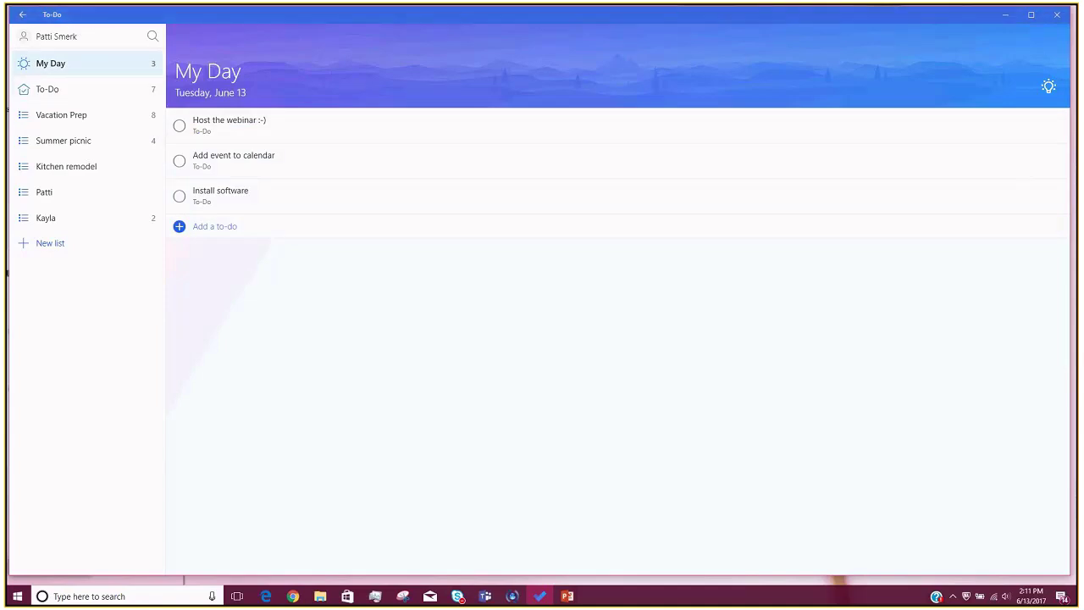
Add "Pack suitcase", "Shop for new hat" and "Shop for food and drinks" to My Day from the expanded suggestions, and return to My Day.
left_click(1049, 87)
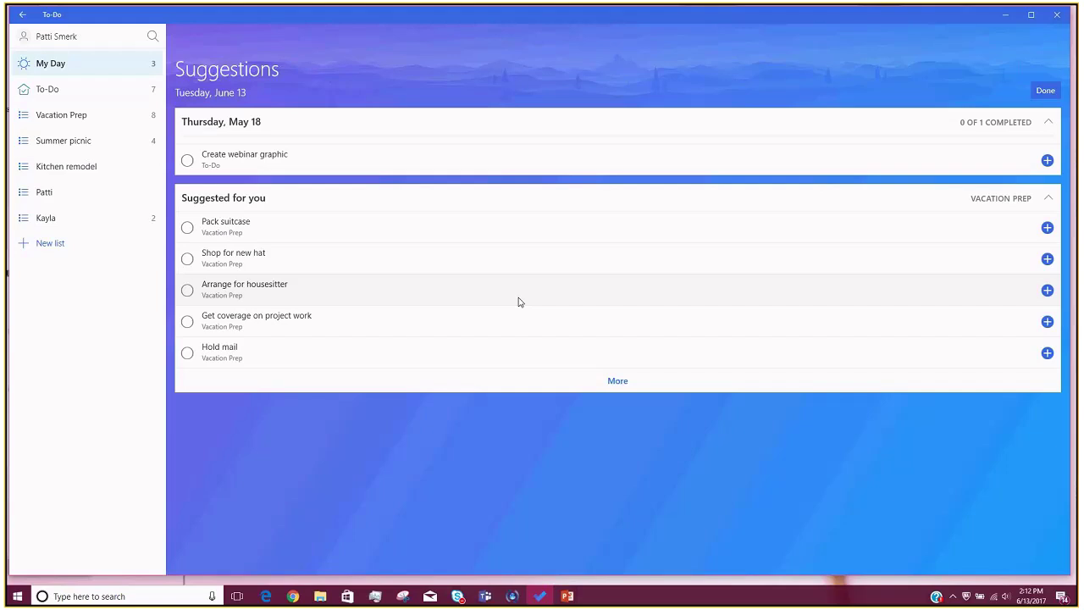
left_click(617, 381)
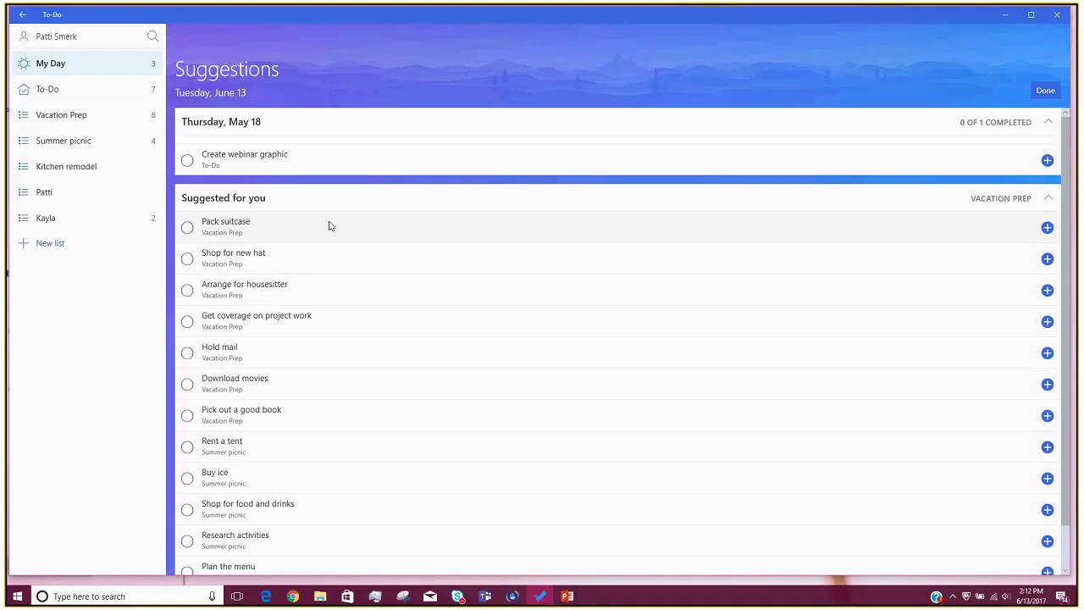
left_click(1046, 228)
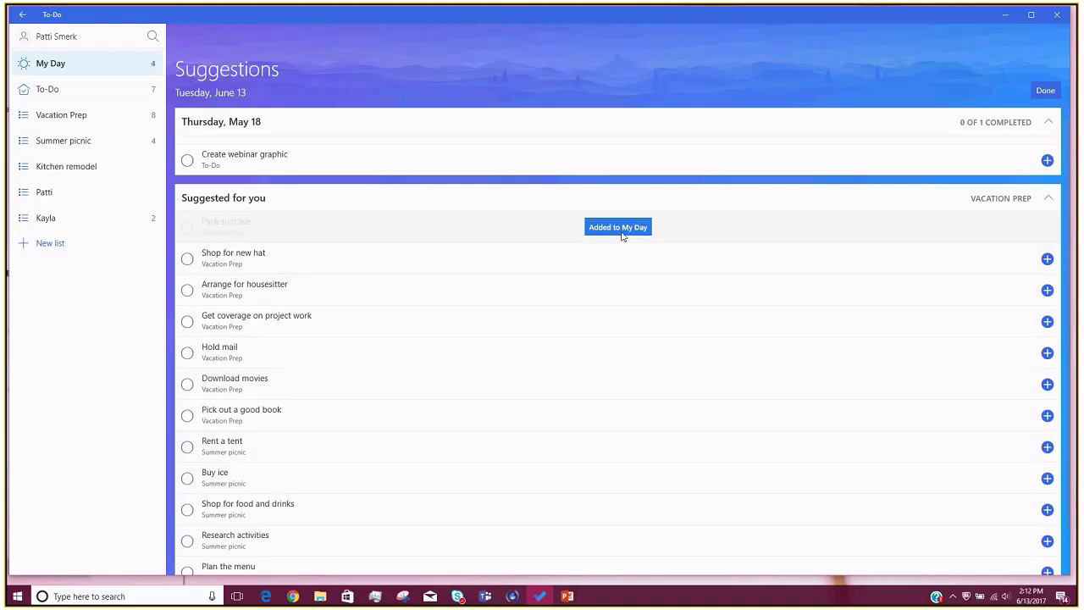
left_click(1050, 263)
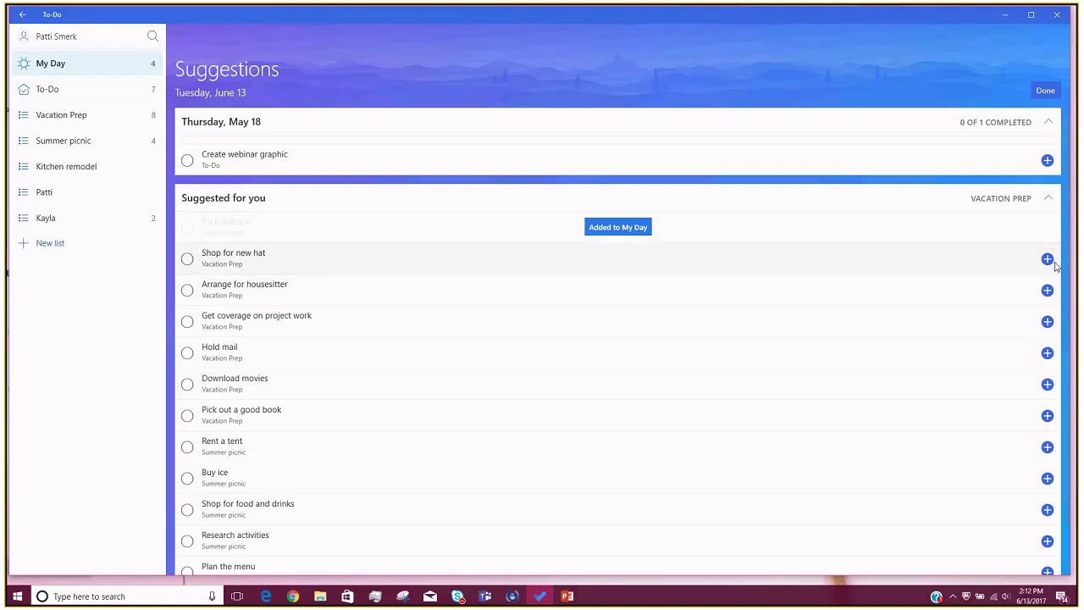
scroll(866, 370, "down", 1)
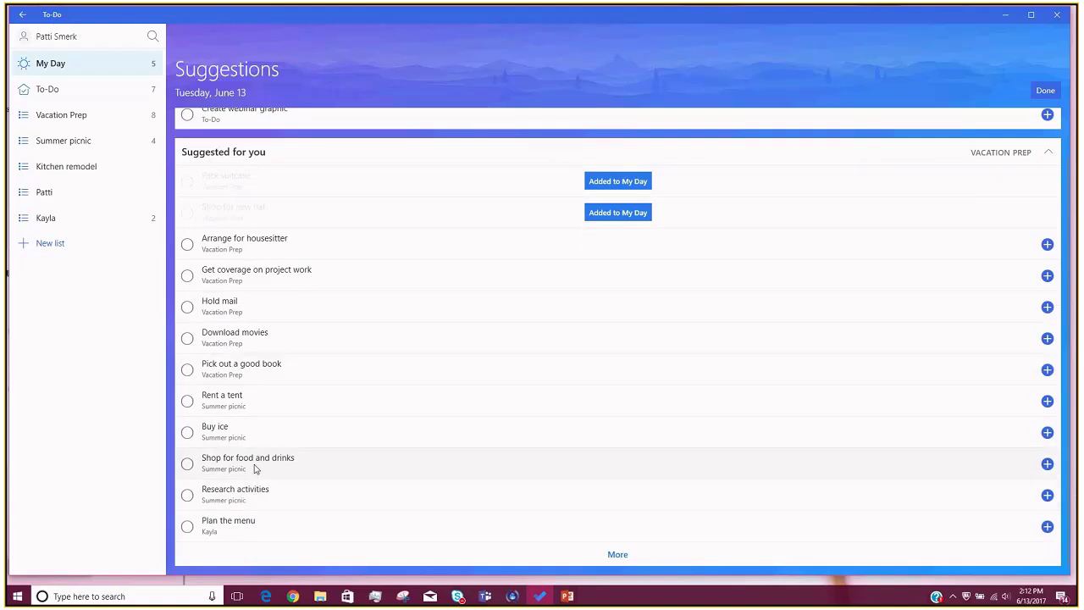
left_click(1048, 465)
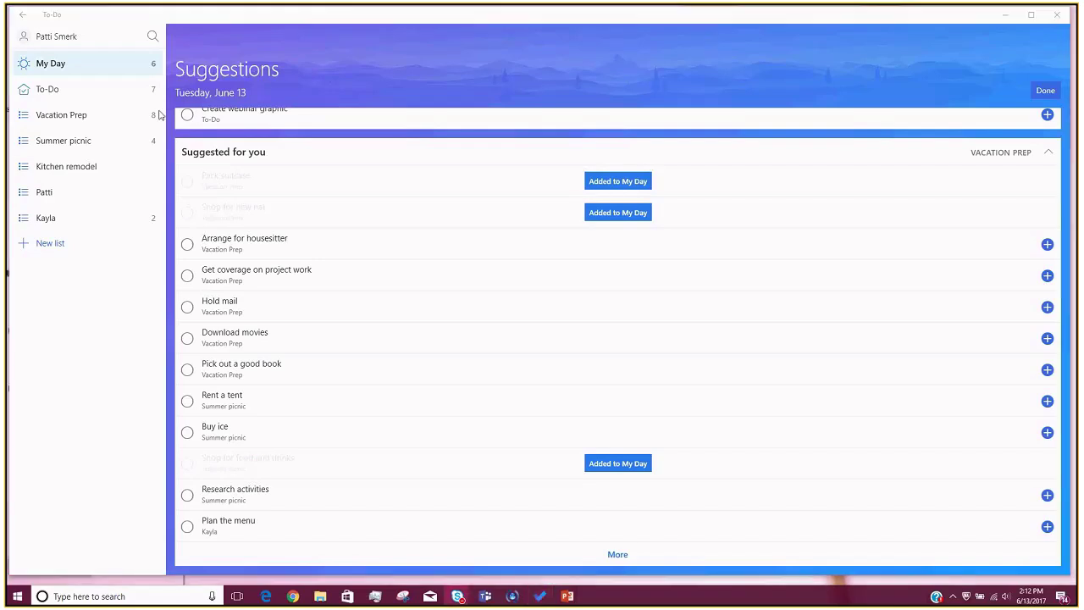
scroll(572, 241, "up", 1)
scroll(572, 241, "up", 1)
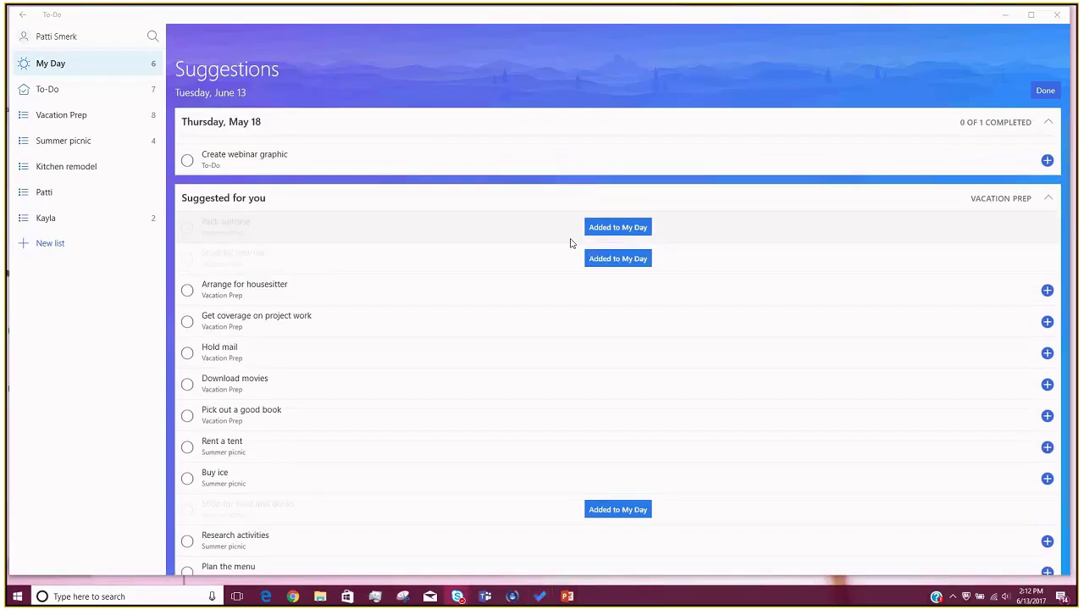
left_click(68, 91)
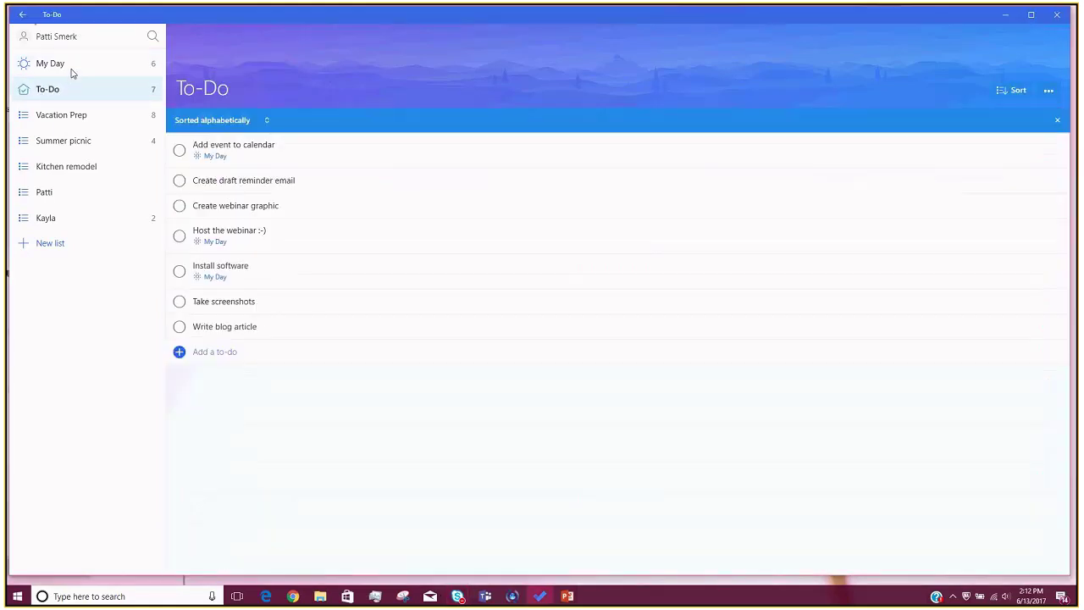
left_click(70, 73)
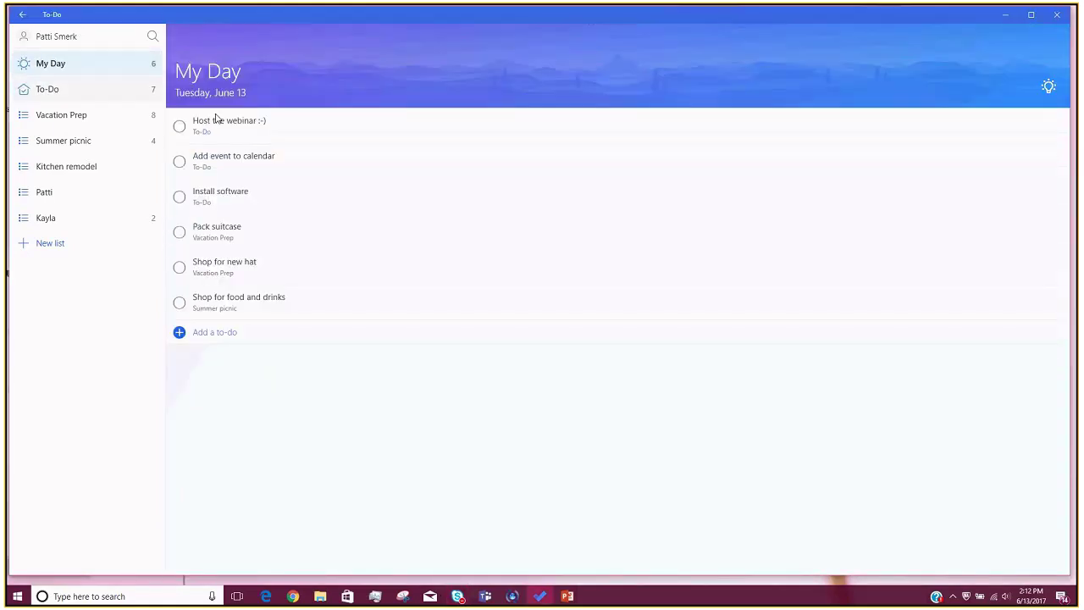
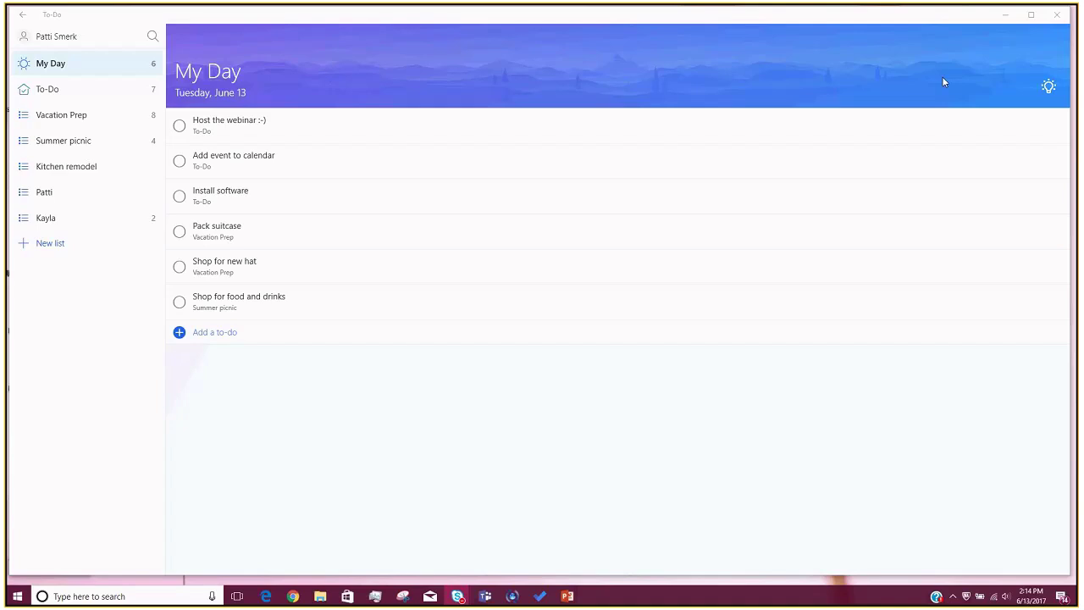
Create a to-do in the To-Do list for emailing a contact by first name, and add it to My Day.
left_click(61, 94)
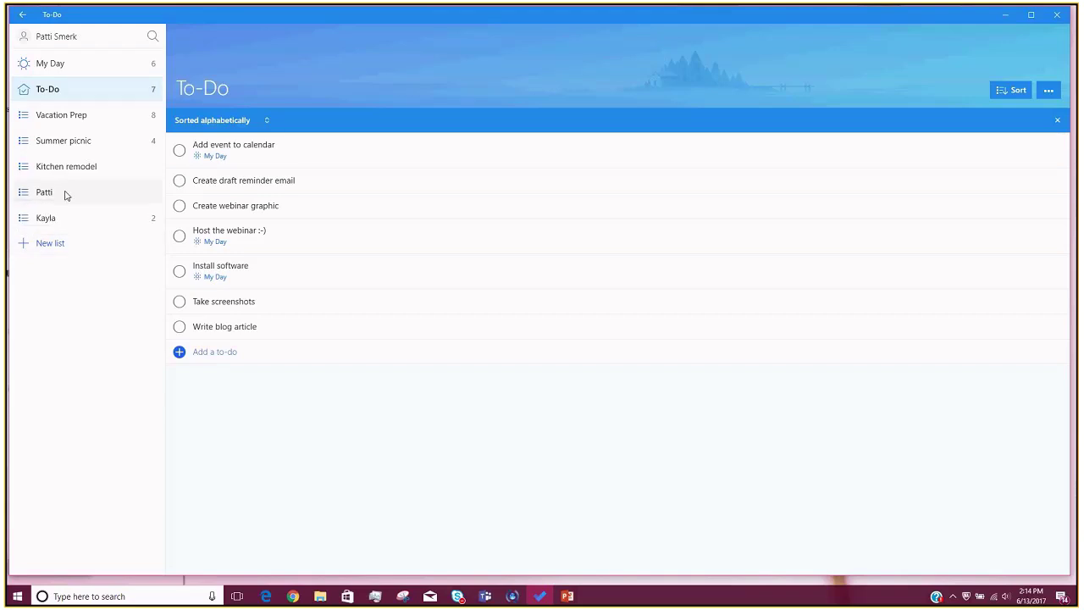
left_click(178, 357)
type("Email Joe")
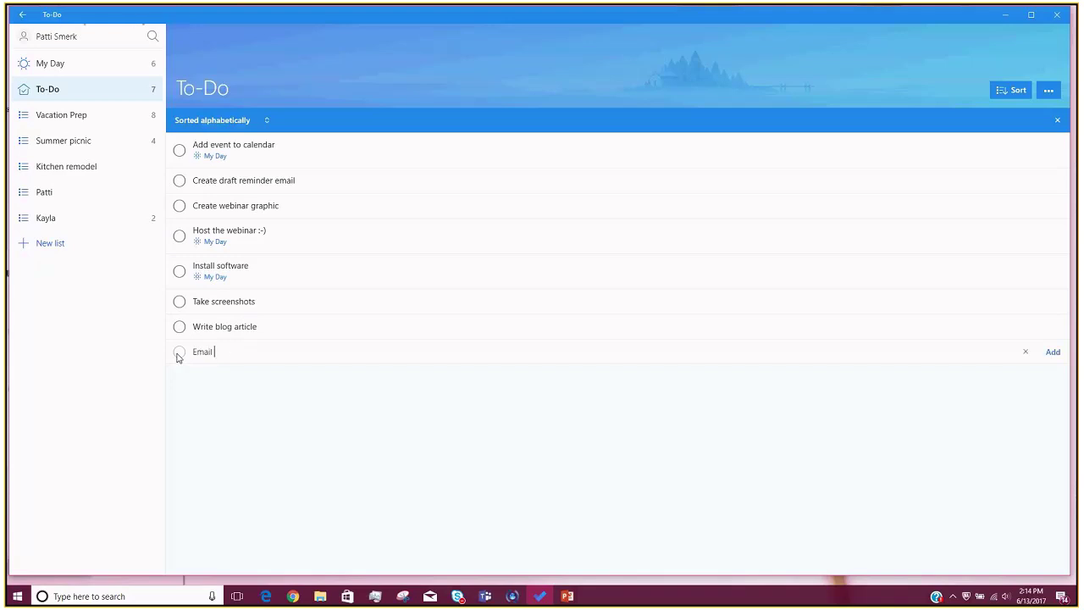
key("Return")
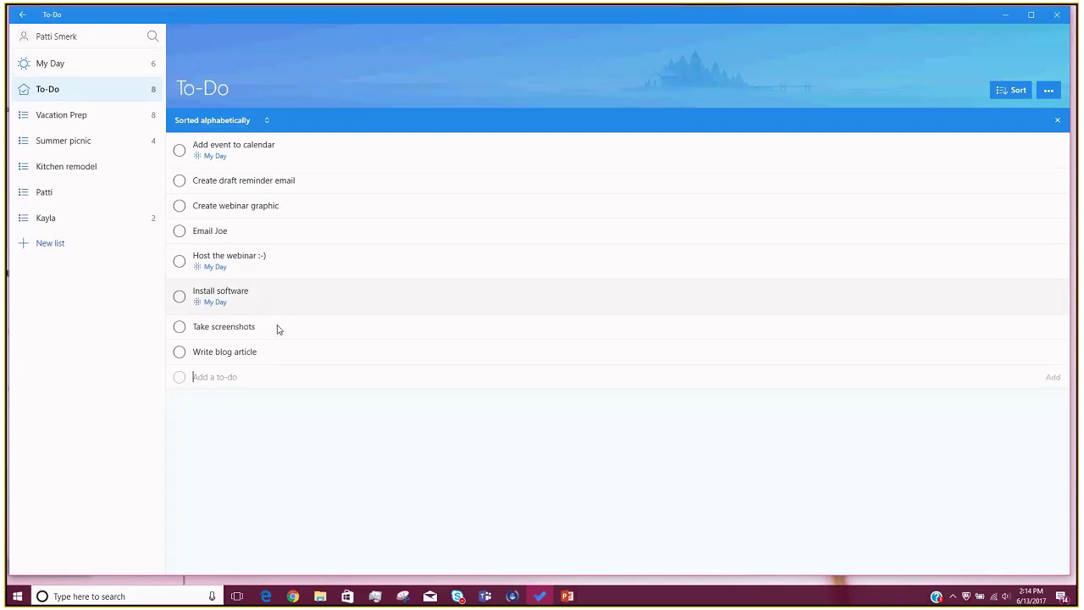
left_click(275, 232)
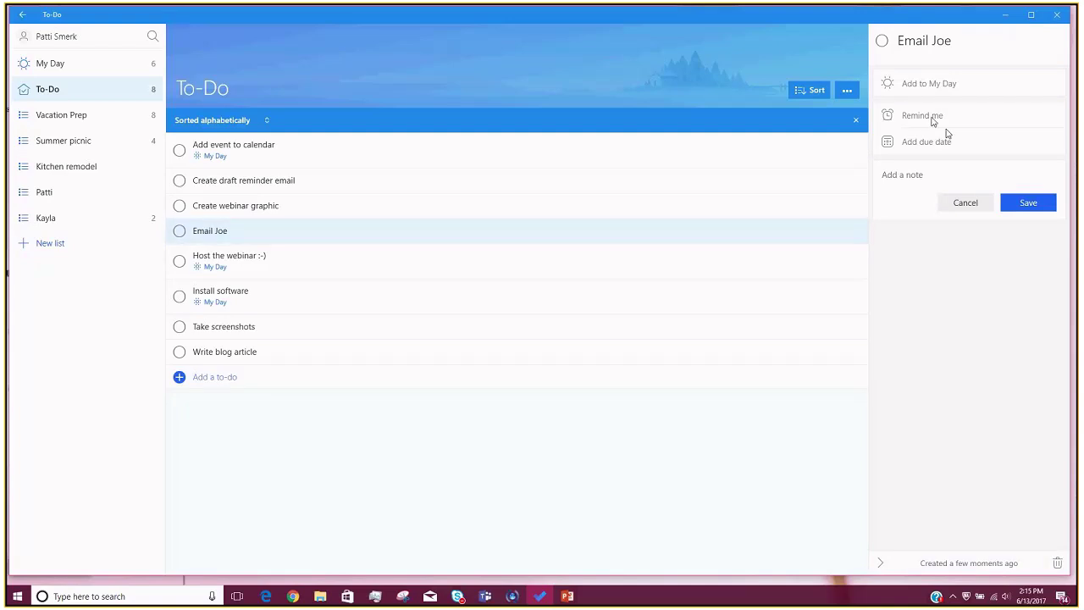
left_click(955, 87)
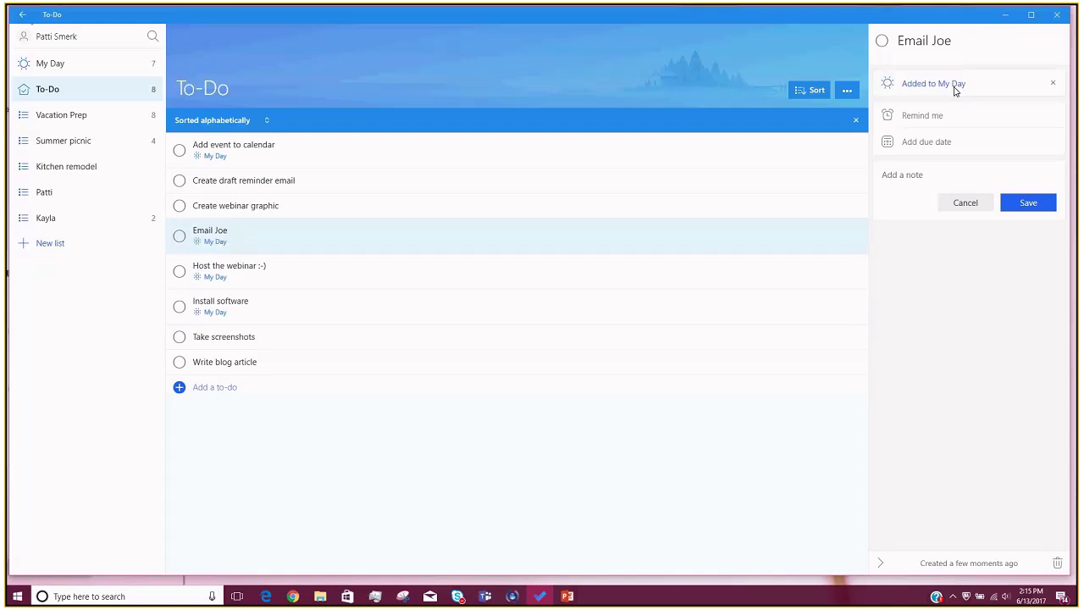
In My Day, mark "Add event to calendar", "Install software" and the to-do for emailing the contact as completed.
left_click(51, 66)
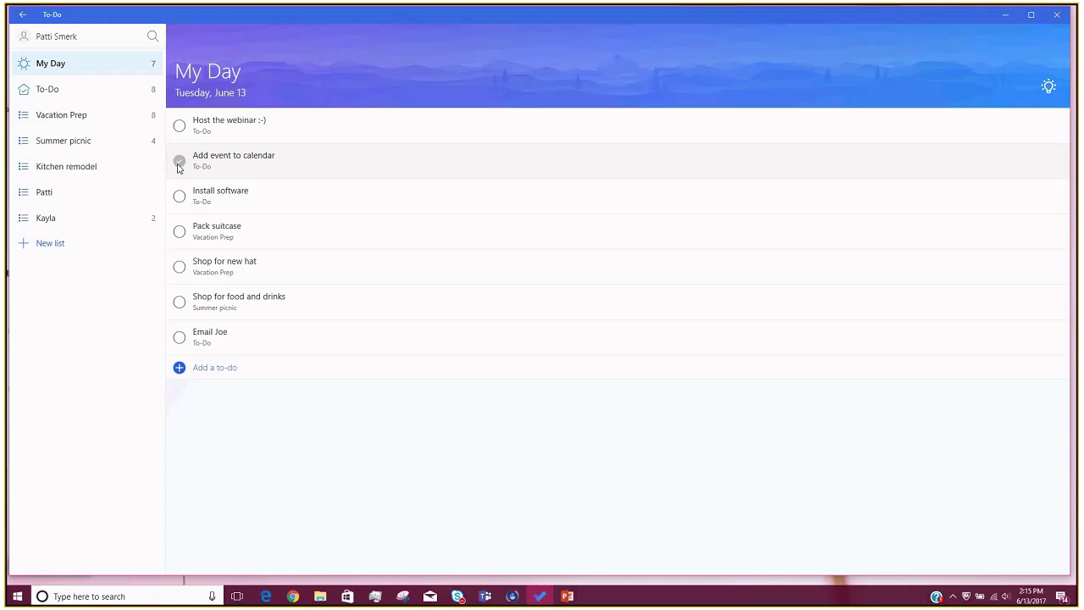
left_click(179, 162)
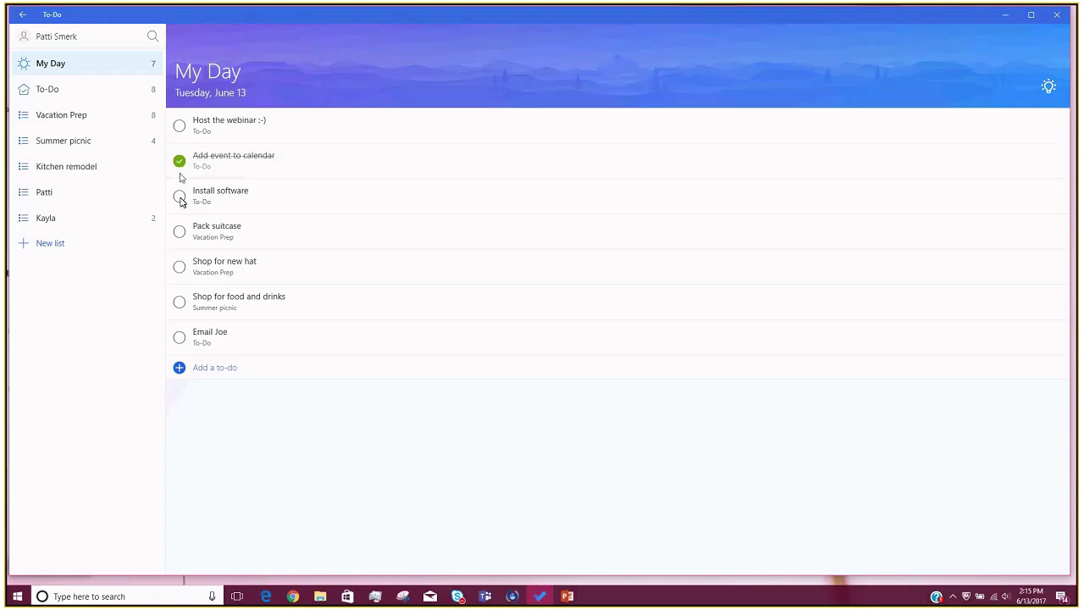
left_click(180, 197)
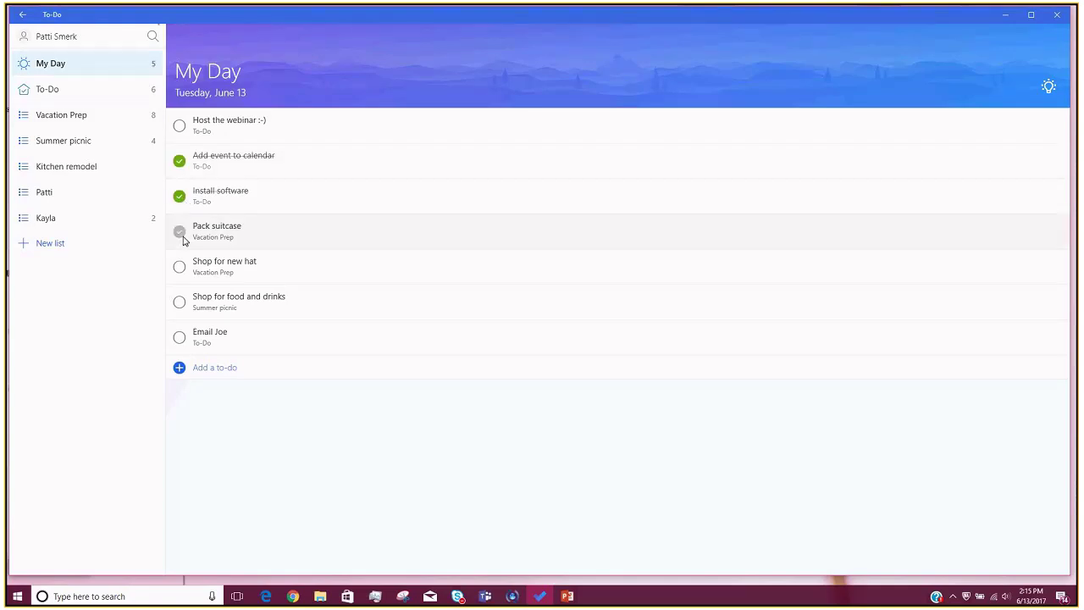
left_click(180, 338)
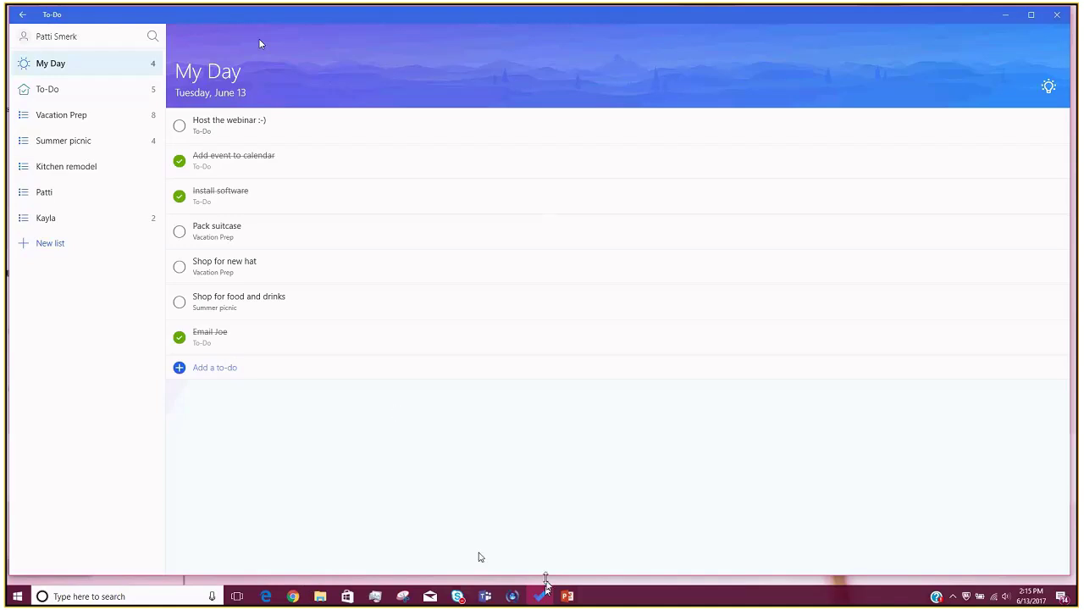
left_click(1016, 15)
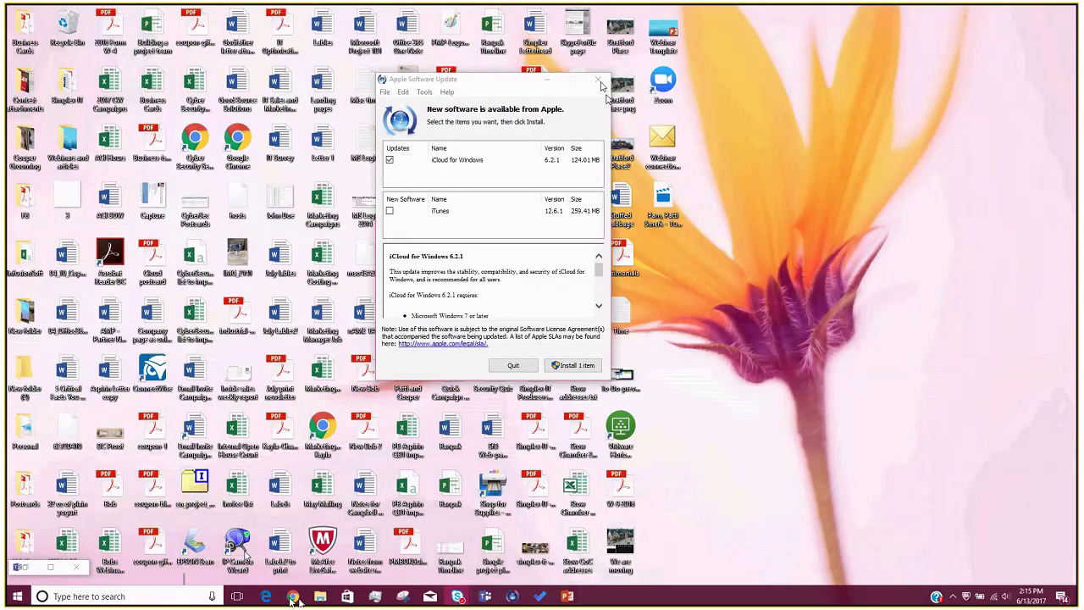
left_click(458, 596)
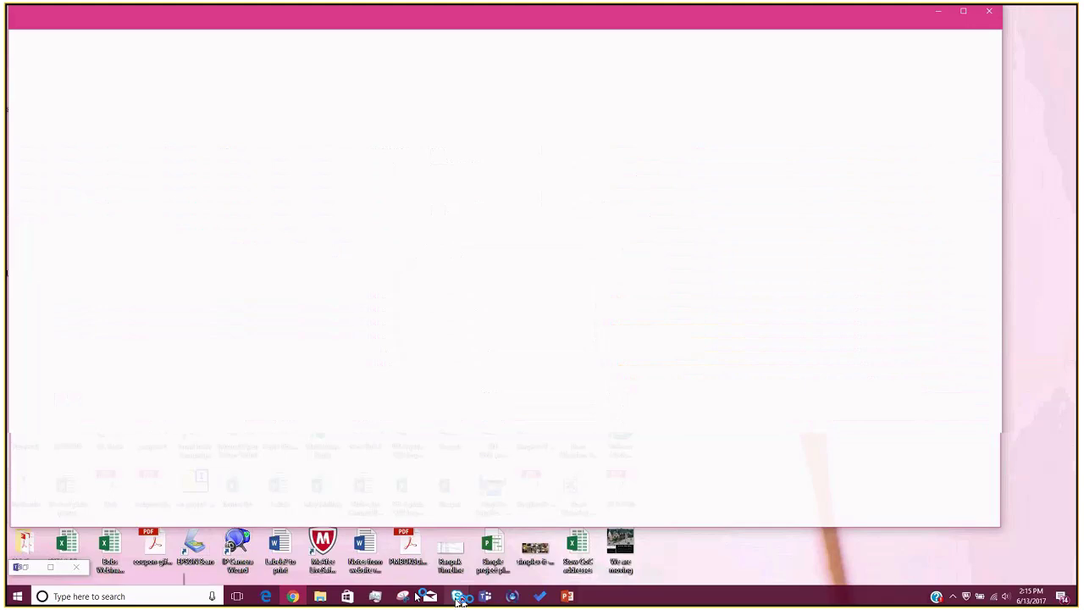
left_click(542, 597)
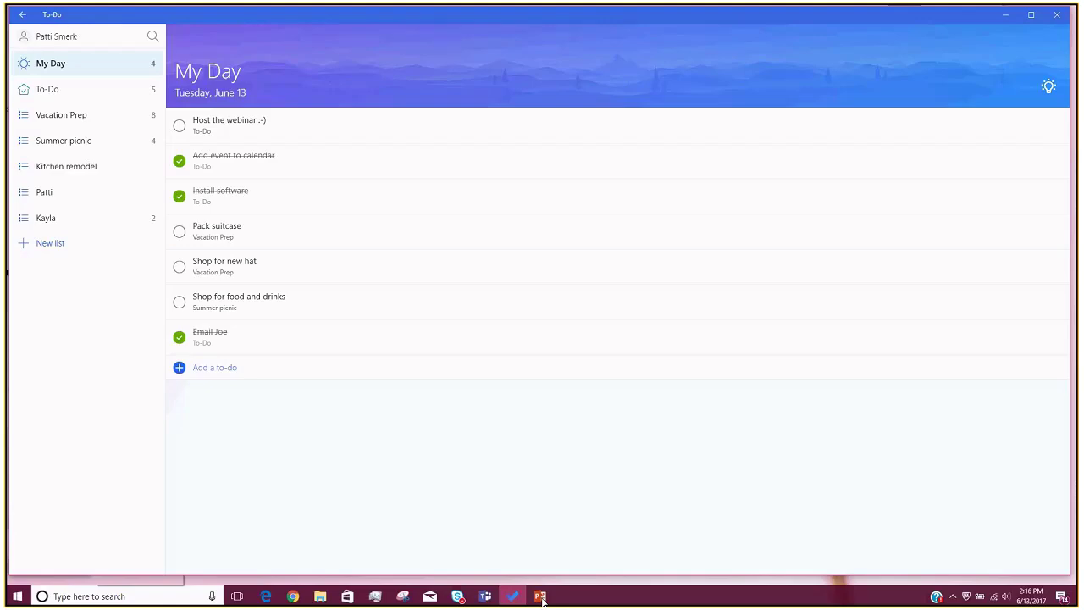
Switch to the PowerPoint presentation and show slide 3, the closing thank-you slide.
mouse_move(542, 599)
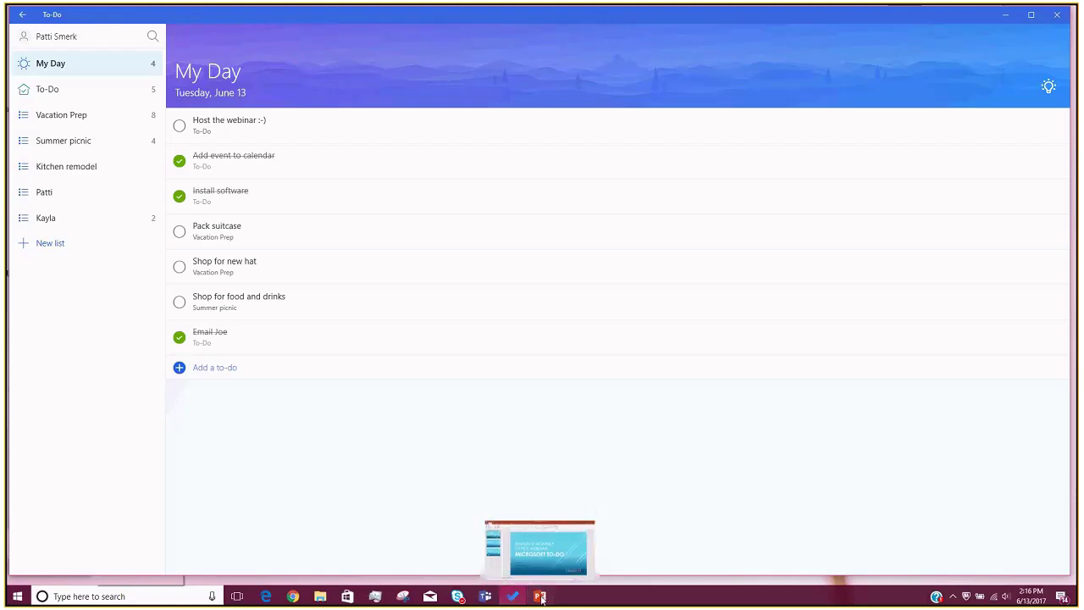
left_click(542, 599)
left_click(69, 321)
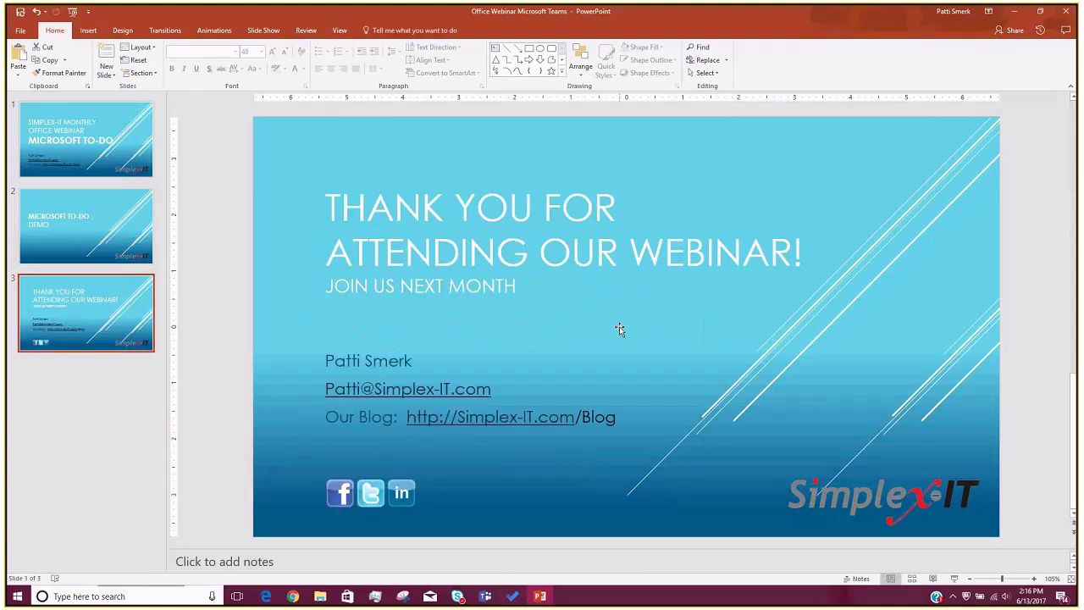